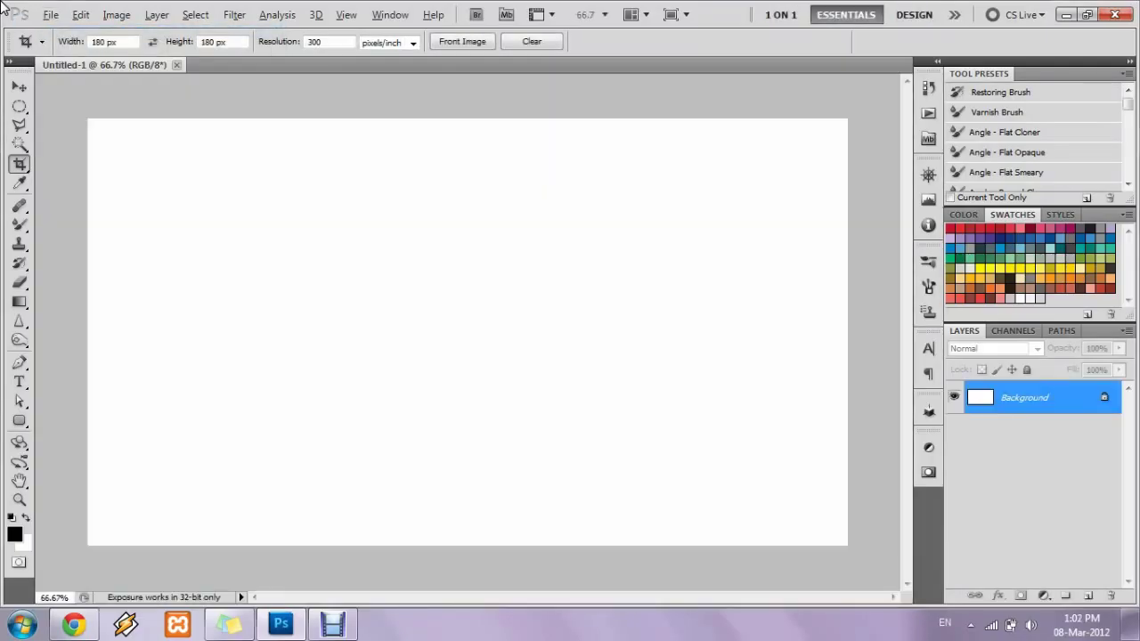
# - Fill the background with black and add a new empty layer
pyautogui.hotkey('shift', 'F5')
pyautogui.press('Return')
pyautogui.hotkey('ctrl', 'shift', 'alt', 'n')
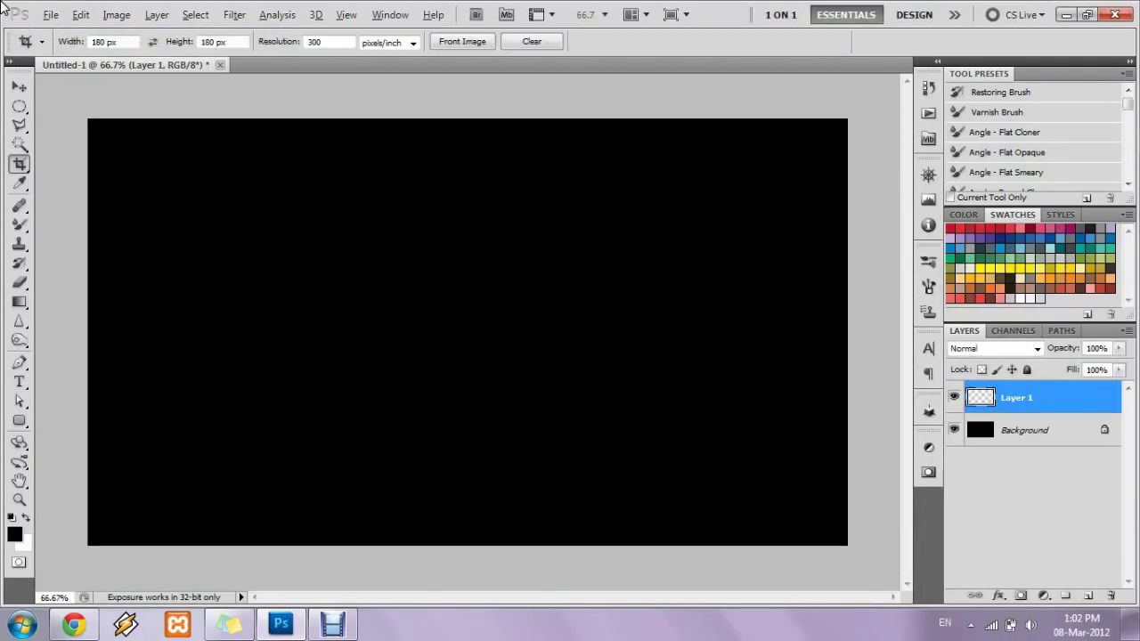
# - Set up a 3 px brush with spacing raised to about 290%
pyautogui.press('b')
pyautogui.press('F5')
pyautogui.press('[')
pyautogui.press('[')
pyautogui.press('[')
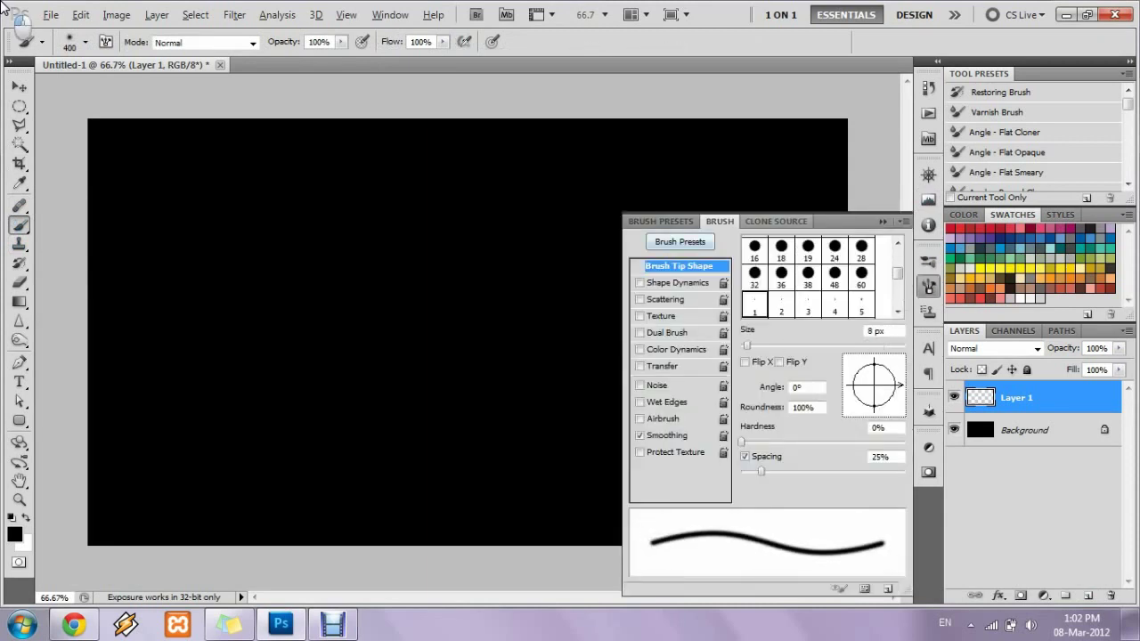
pyautogui.press('[')
pyautogui.press('[')
pyautogui.press('[')
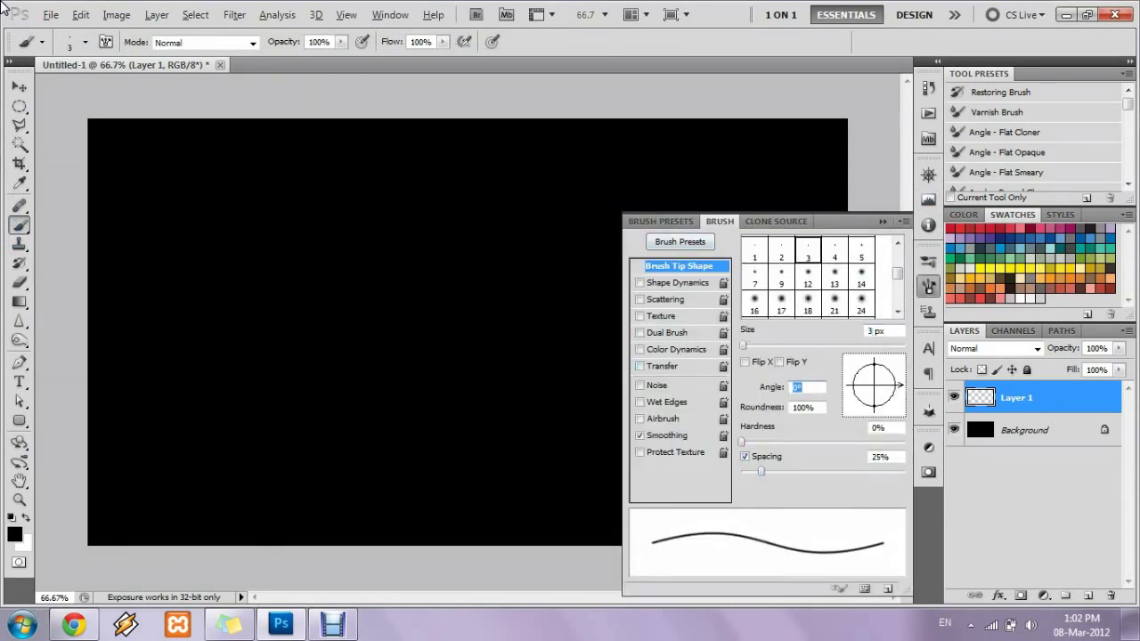
pyautogui.moveTo(761, 471); pyautogui.dragTo(841, 471)
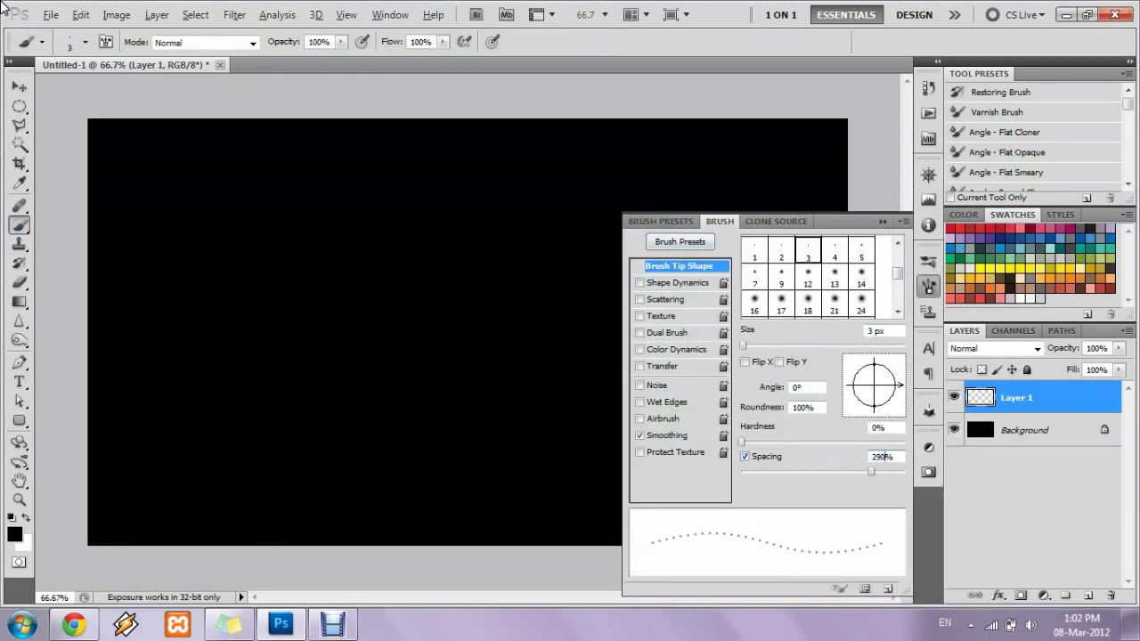
# - Enable Shape Dynamics, Scattering and Transfer, and save the brush preset 'Scatter Stars'
pyautogui.click(679, 283)
pyautogui.click(668, 299)
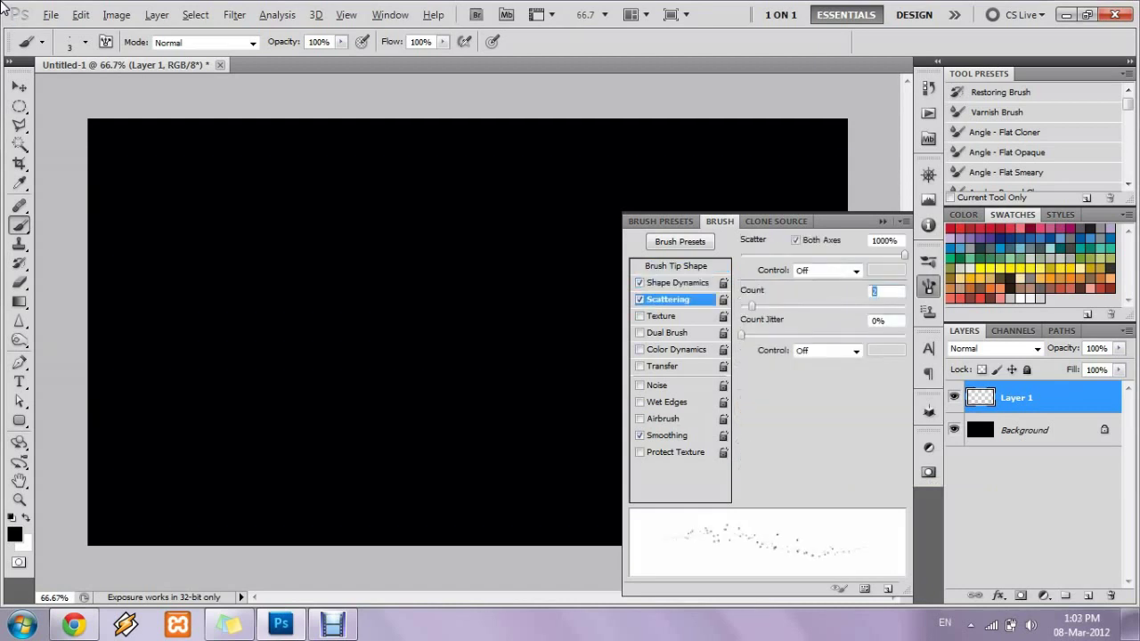
pyautogui.click(664, 366)
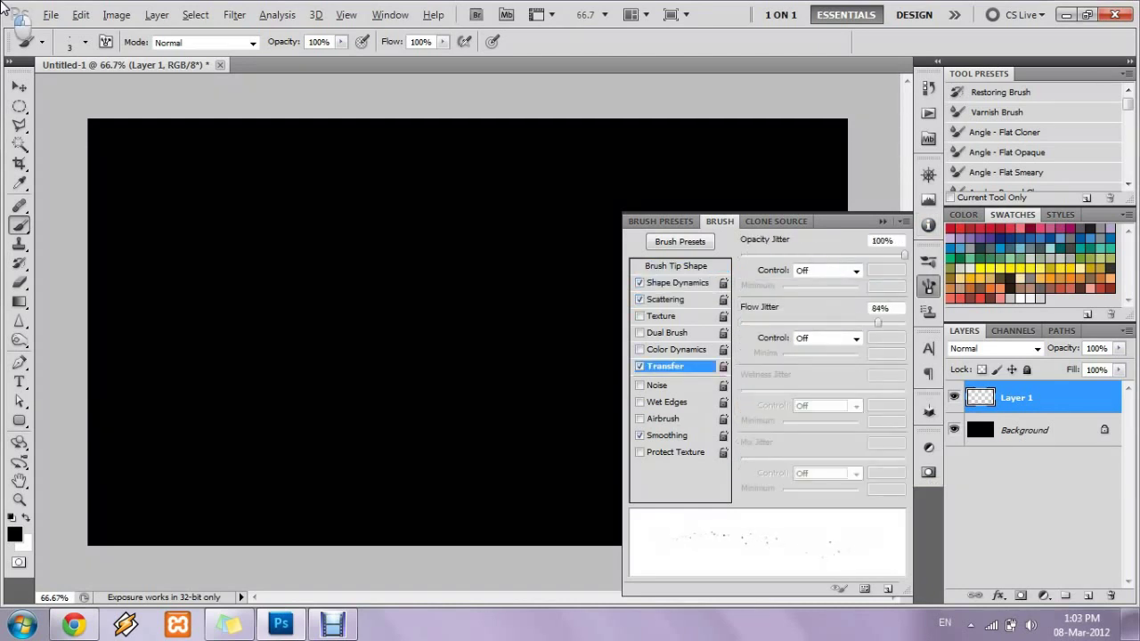
pyautogui.click(864, 589)
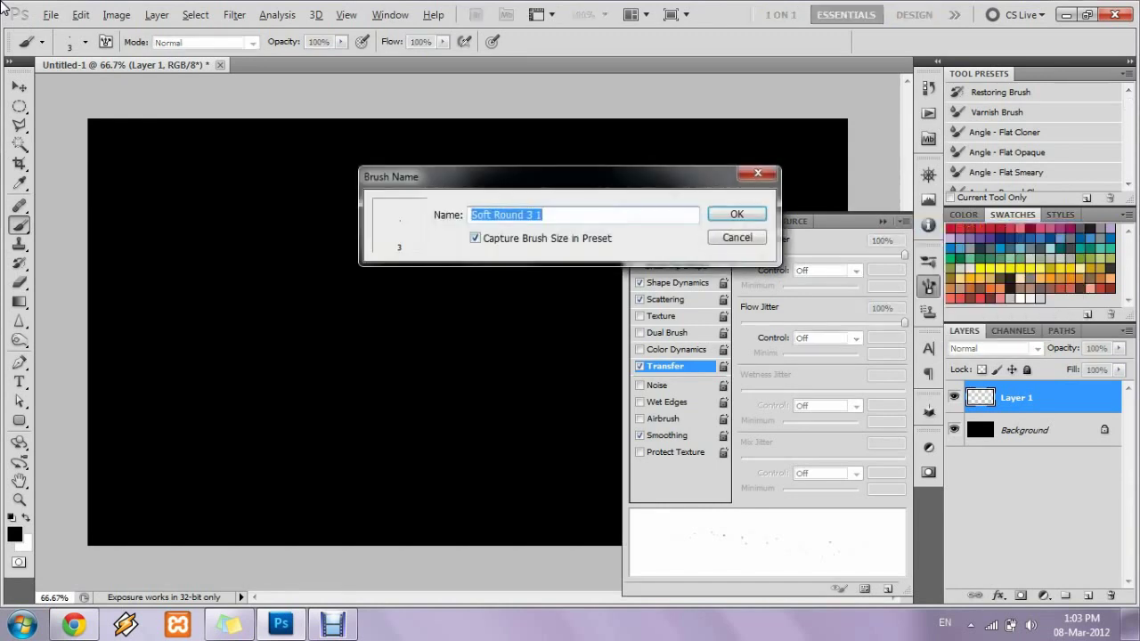
pyautogui.press('Return')
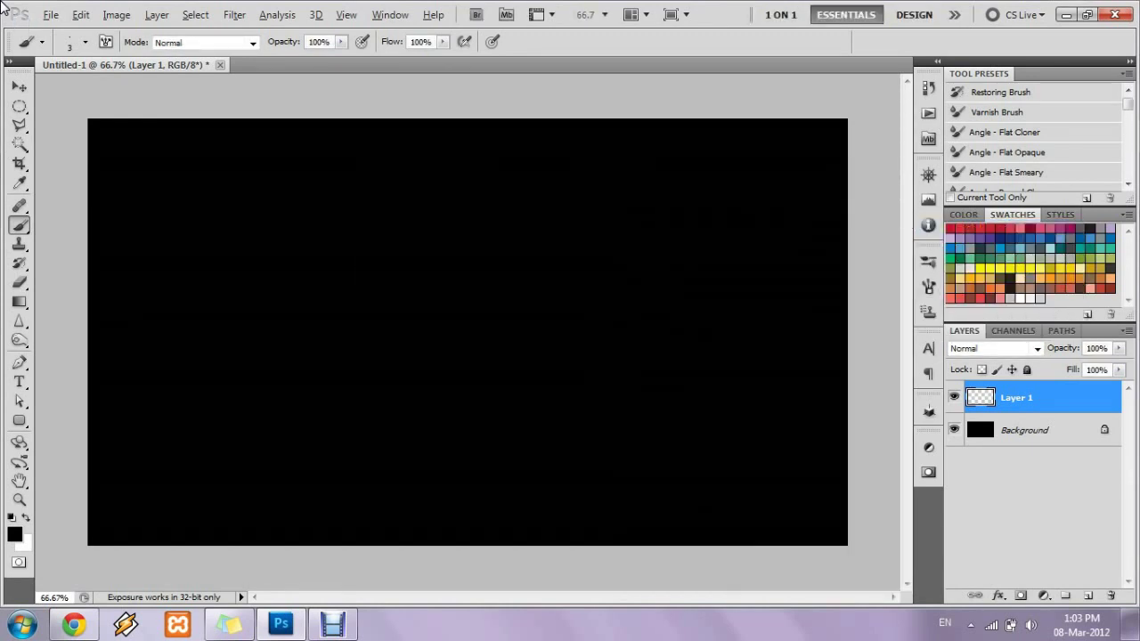
# - Get white foreground on a fresh layer and raise brush spacing to 626% for stars
pyautogui.hotkey('ctrl', 'z')
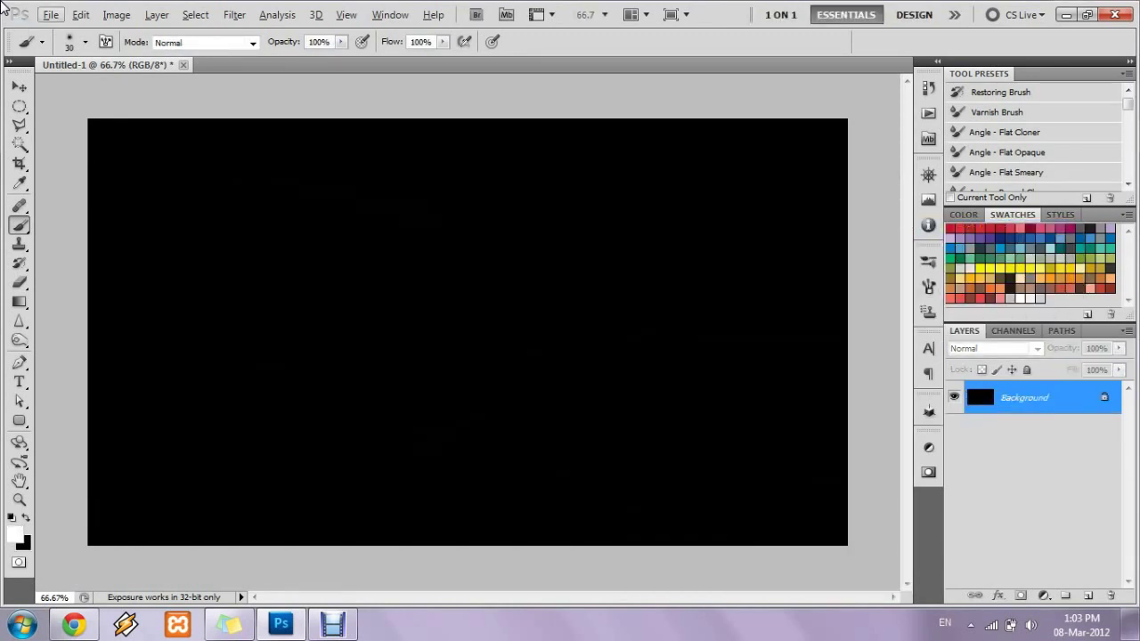
pyautogui.hotkey('ctrl', 'z')
pyautogui.press('F5')
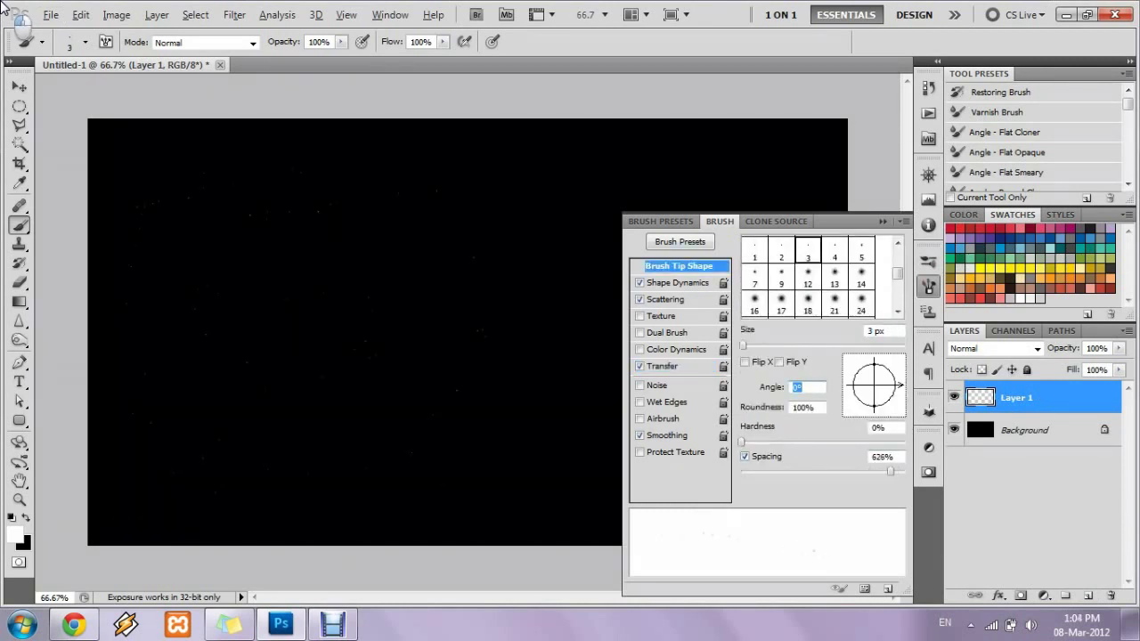
pyautogui.press('F5')
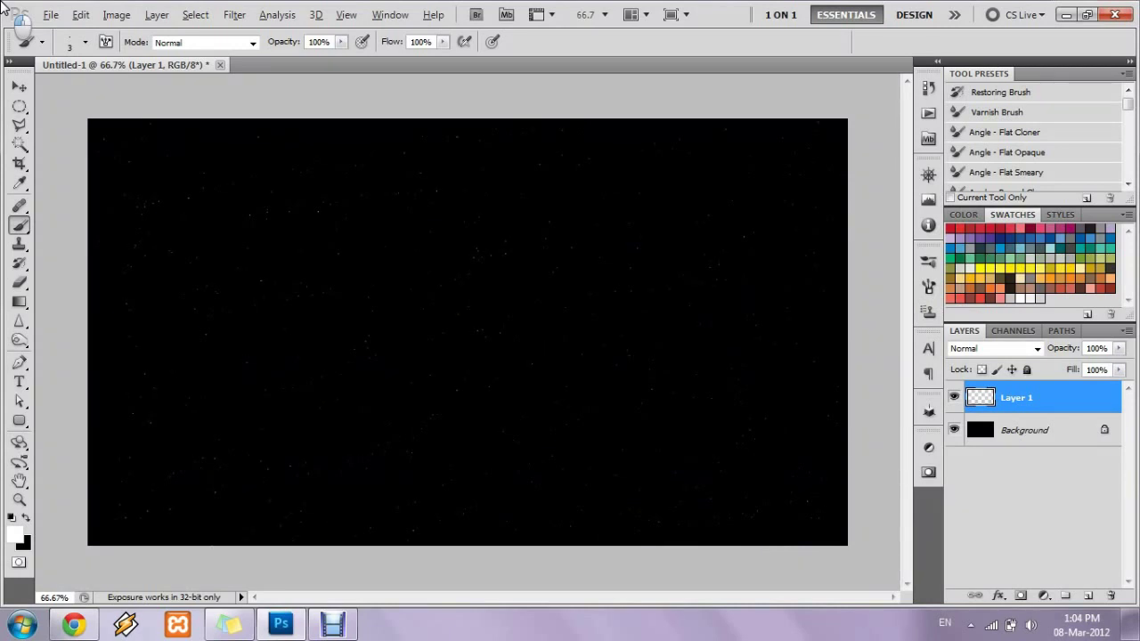
# - Draw a large black circle overlapping the canvas bottom, then zoom to 50%
pyautogui.click(19, 421)
pyautogui.click(76, 450)
pyautogui.hotkey('ctrl', '-')
pyautogui.hotkey('ctrl', '-')
pyautogui.hotkey('ctrl', '-')
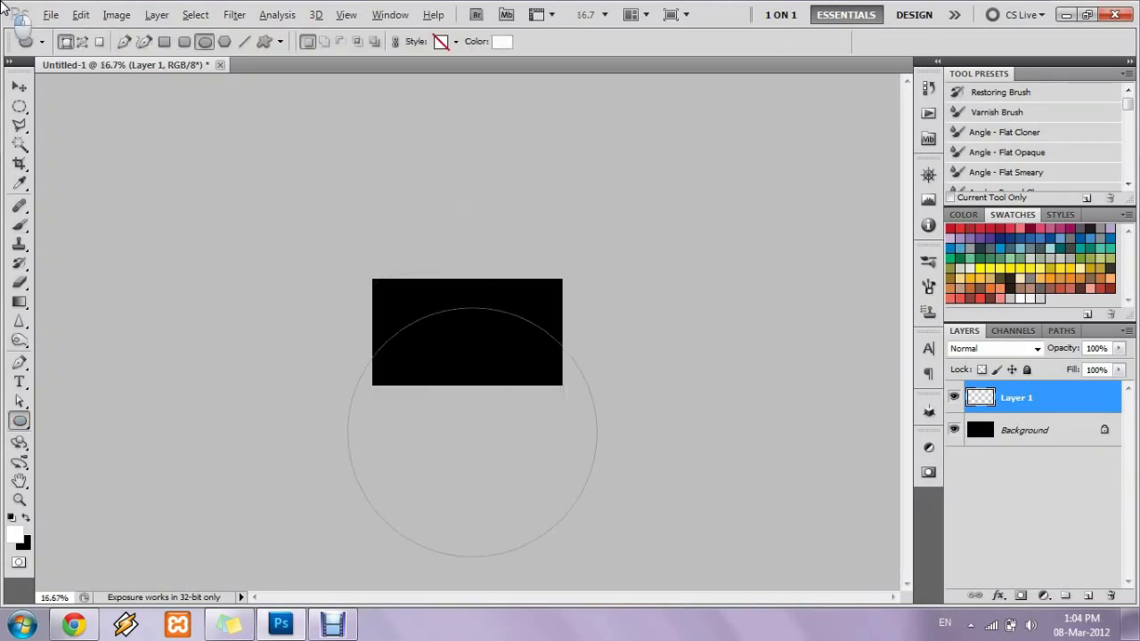
pyautogui.moveTo(348, 311); pyautogui.dragTo(593, 586)
pyautogui.doubleClick(980, 392)
pyautogui.click(740, 321)
pyautogui.click(1071, 87)
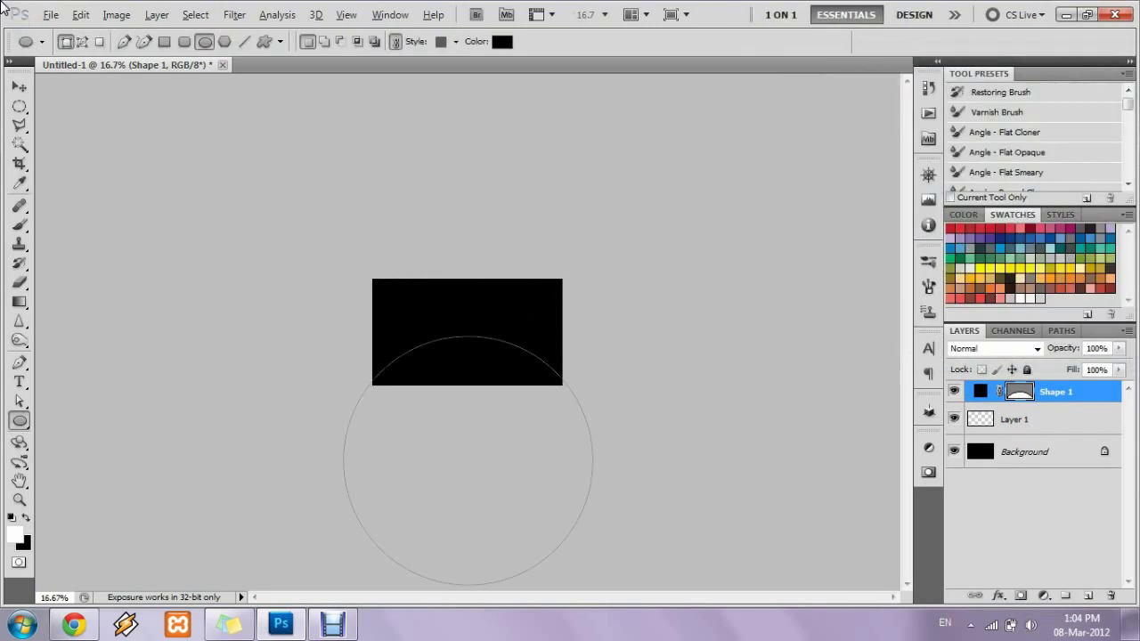
pyautogui.hotkey('ctrl', '+')
pyautogui.hotkey('ctrl', '+')
pyautogui.hotkey('ctrl', '+')
# - Give the circle an orange Linear Dodge (Add) inner glow, size 40, range 100
pyautogui.doubleClick(1087, 392)
pyautogui.click(799, 258)
pyautogui.click(1048, 196)
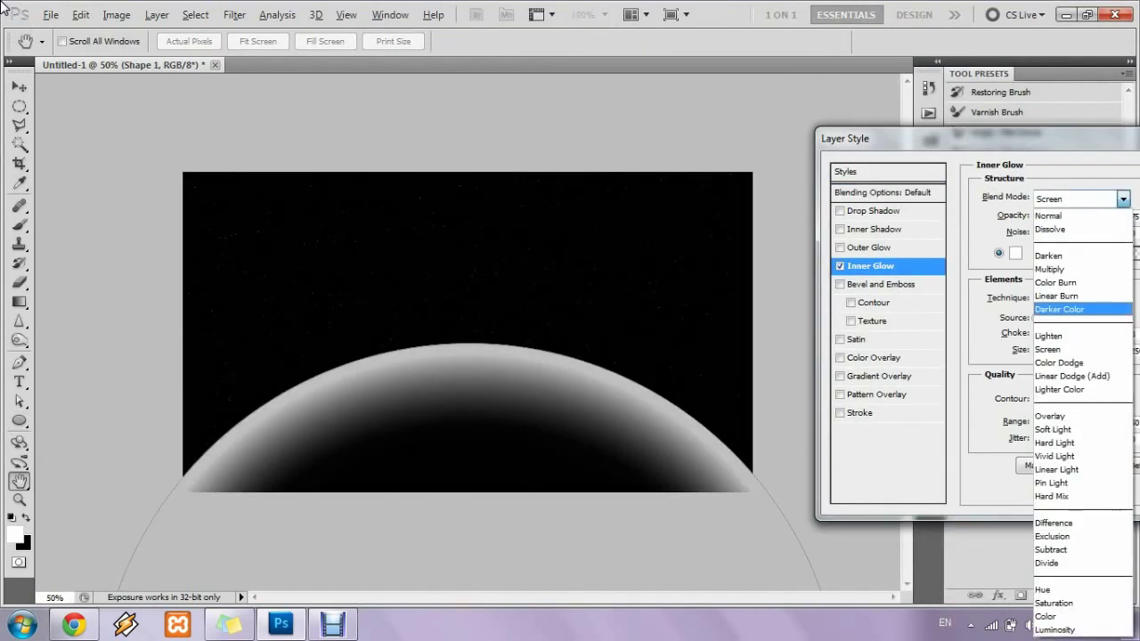
pyautogui.click(1069, 377)
pyautogui.moveTo(855, 125)
pyautogui.mouseDown()
pyautogui.moveTo(808, 131)
pyautogui.moveTo(744, 69)
pyautogui.moveTo(587, 88)
pyautogui.mouseUp()
pyautogui.click(862, 183)
pyautogui.click(958, 291)
pyautogui.click(934, 98)
pyautogui.click(891, 127)
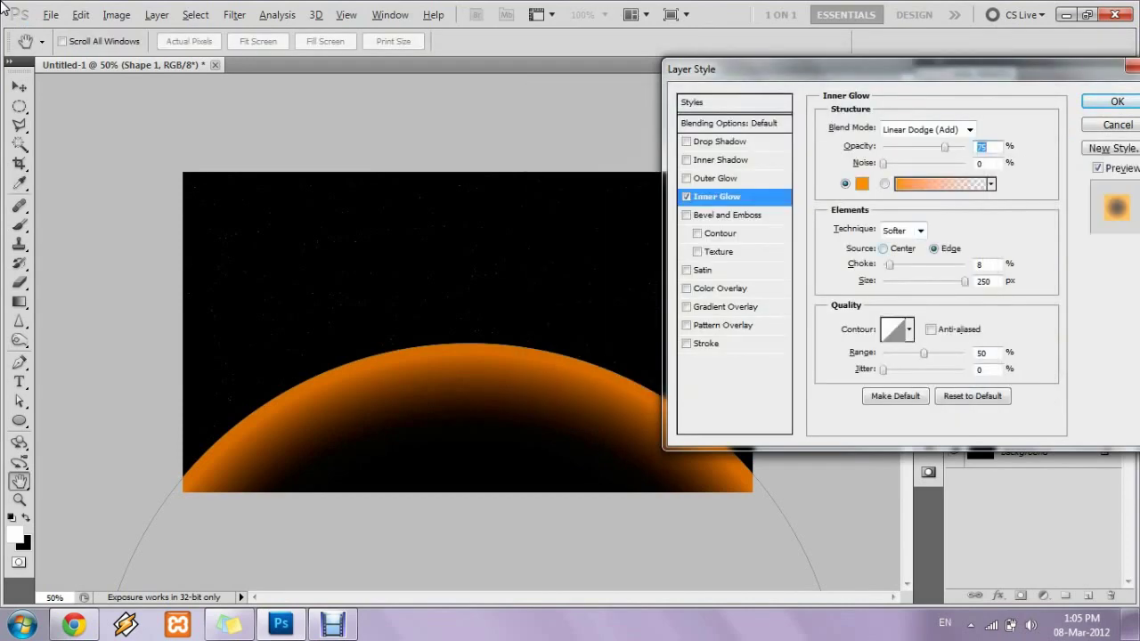
pyautogui.moveTo(924, 281); pyautogui.dragTo(894, 281)
pyautogui.write('1000')
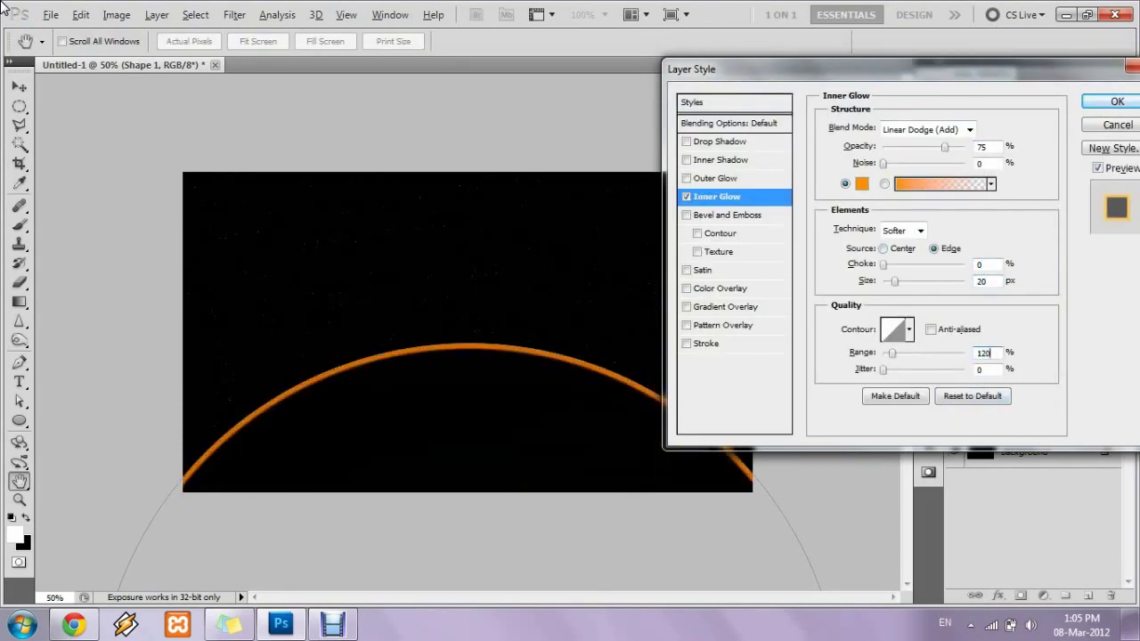
pyautogui.press('Return')
pyautogui.press('Return')
# - Enable Outer Glow on the circle and pick an orange glow colour
pyautogui.moveTo(757, 69); pyautogui.dragTo(687, 55)
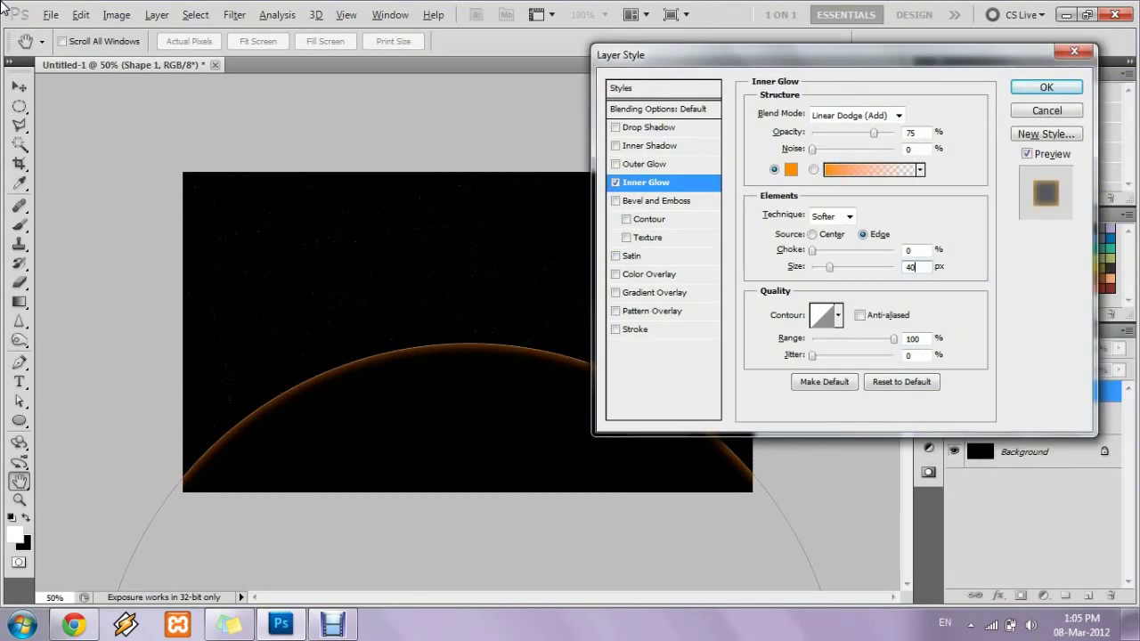
pyautogui.click(645, 165)
pyautogui.click(792, 170)
pyautogui.moveTo(582, 155)
pyautogui.mouseDown()
pyautogui.moveTo(677, 169)
pyautogui.moveTo(659, 186)
pyautogui.moveTo(685, 167)
pyautogui.moveTo(674, 160)
pyautogui.mouseUp()
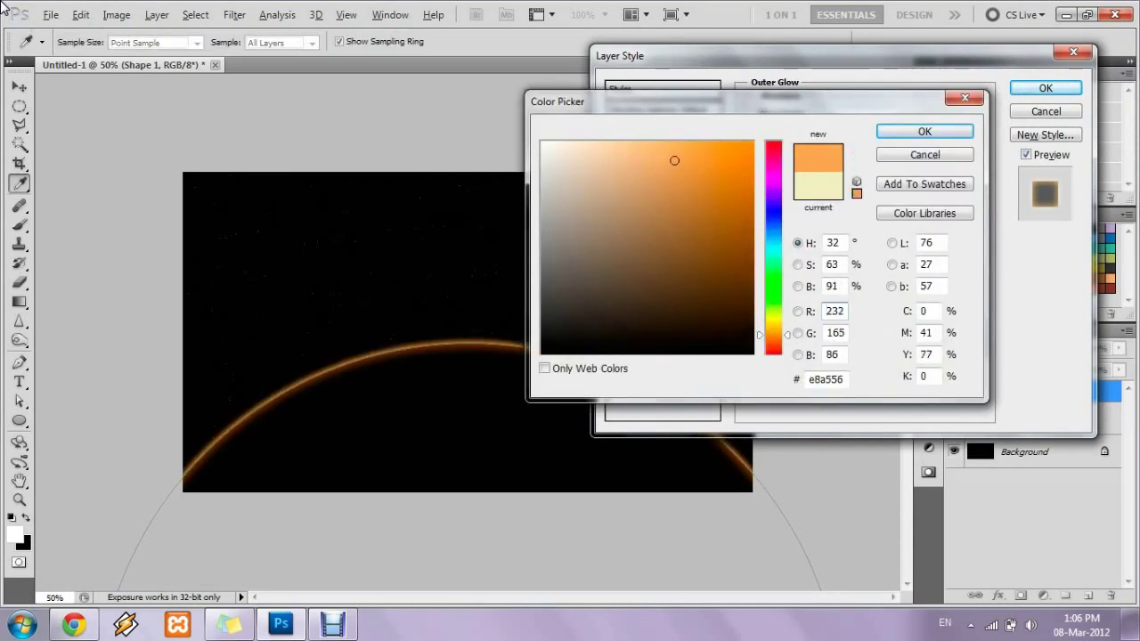
# - Confirm the outer glow colour and add an Inner Shadow in Linear Dodge (Add) mode
pyautogui.press('Return')
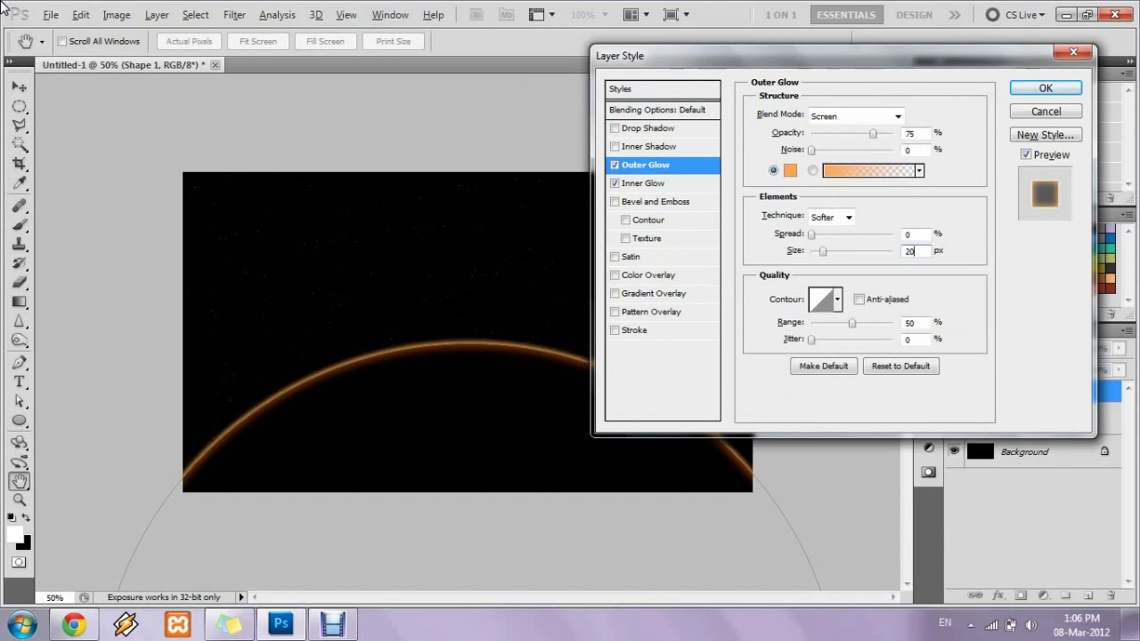
pyautogui.click(645, 146)
pyautogui.click(855, 116)
pyautogui.click(842, 226)
pyautogui.click(642, 182)
pyautogui.click(650, 146)
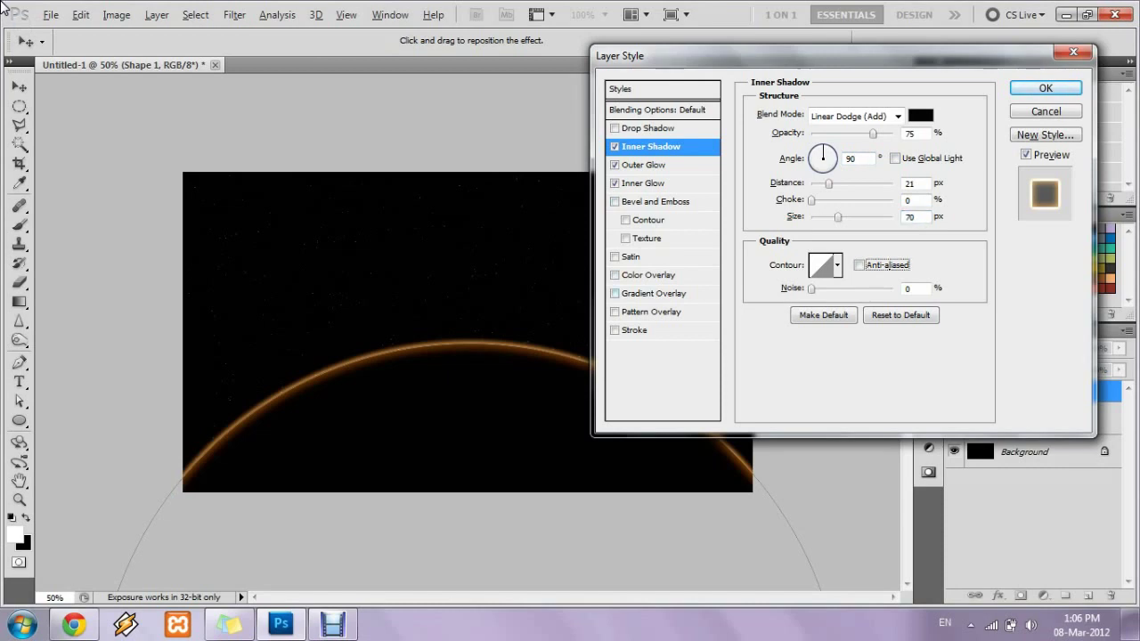
# - Set the inner shadow colour to red-orange f27b47
pyautogui.click(920, 115)
pyautogui.click(685, 143)
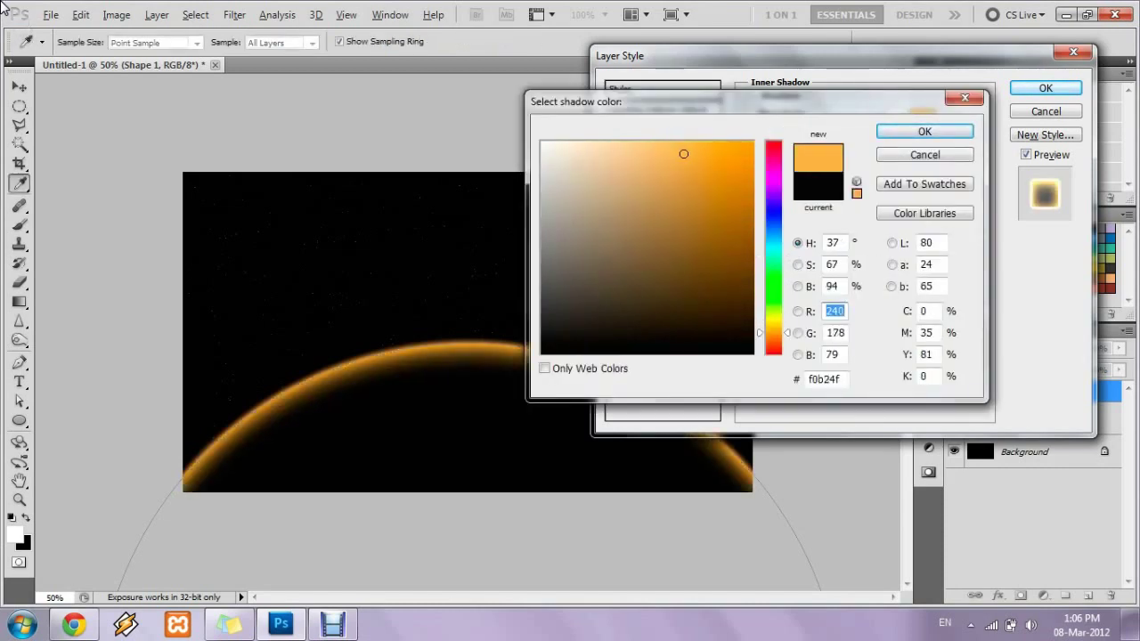
pyautogui.moveTo(685, 143); pyautogui.dragTo(691, 152)
pyautogui.moveTo(773, 332); pyautogui.dragTo(773, 343)
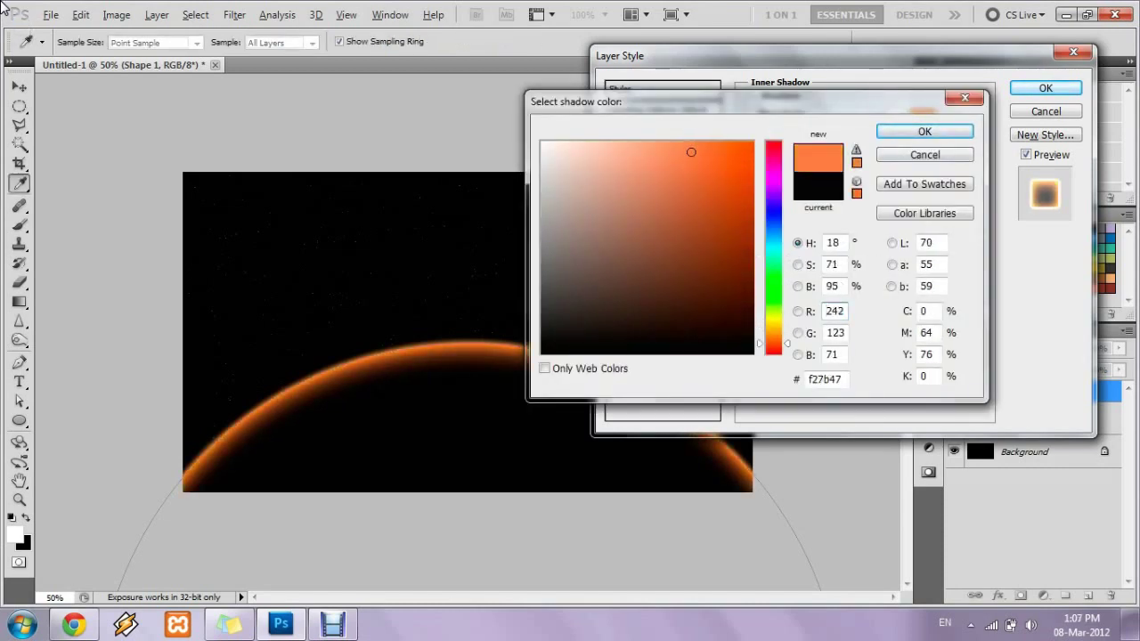
pyautogui.press('Return')
pyautogui.press('Return')
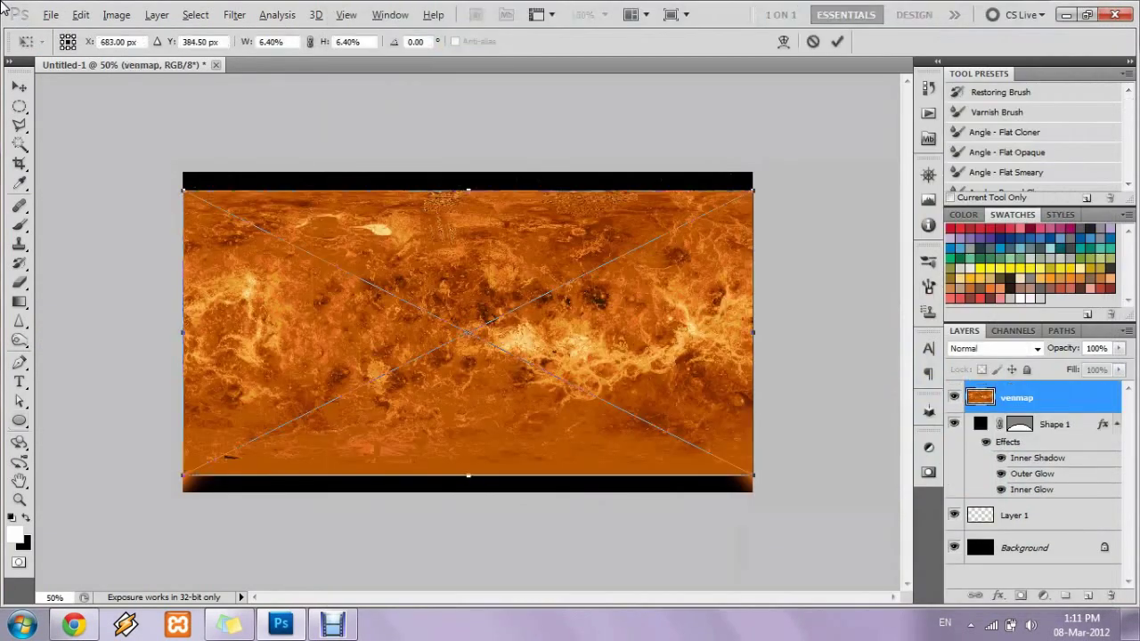
# - Move the placed venmap texture down over the planet and spherize it
pyautogui.moveTo(467, 329); pyautogui.dragTo(468, 454)
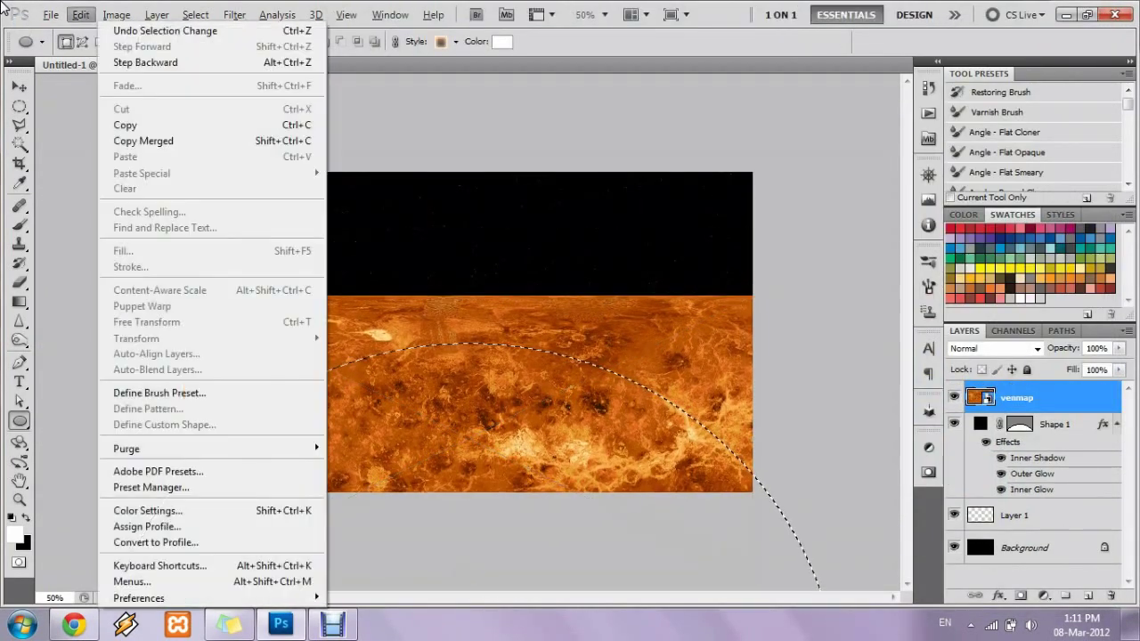
pyautogui.click(80, 14)
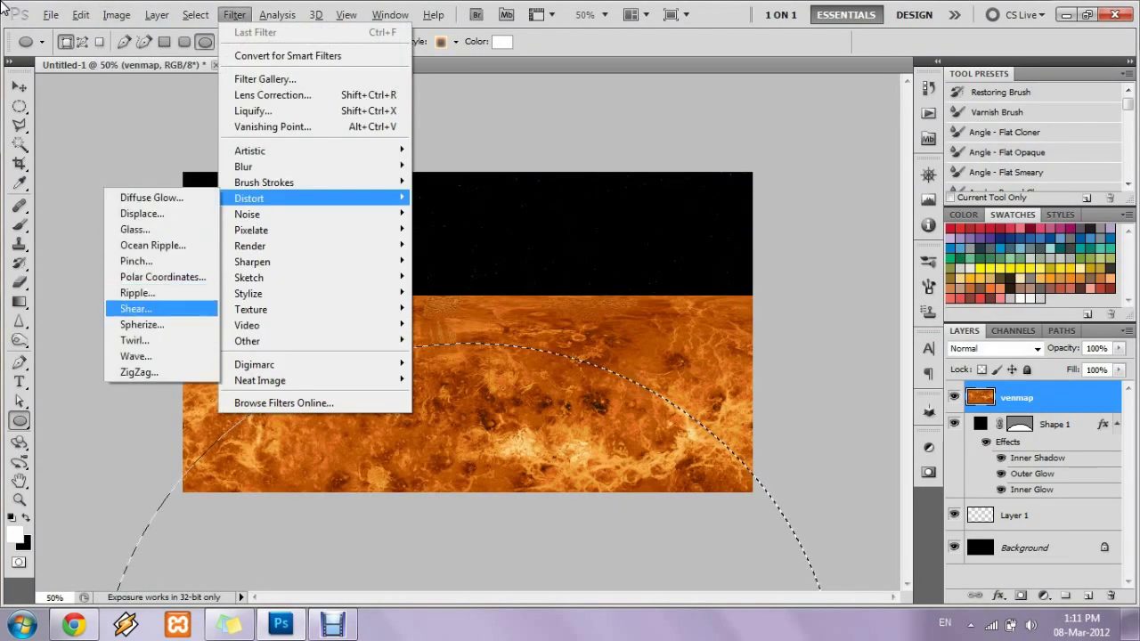
pyautogui.click(72, 320)
pyautogui.click(1043, 122)
# - Mask the texture to the planet circle and blend it as Overlay
pyautogui.click(1021, 595)
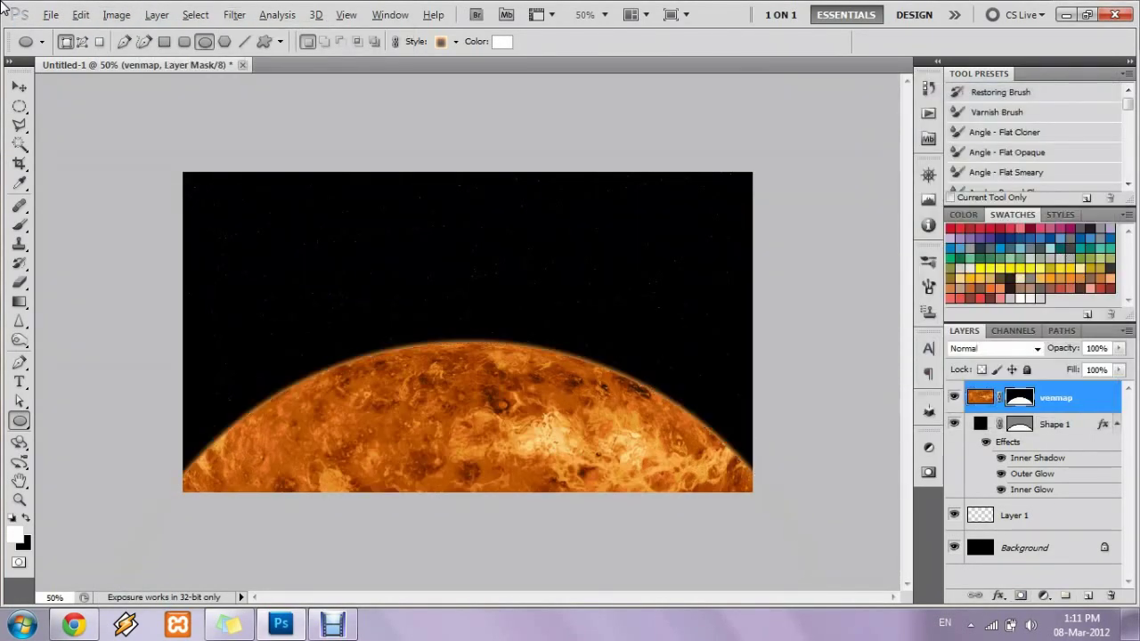
pyautogui.click(995, 348)
pyautogui.click(970, 208)
pyautogui.click(1119, 349)
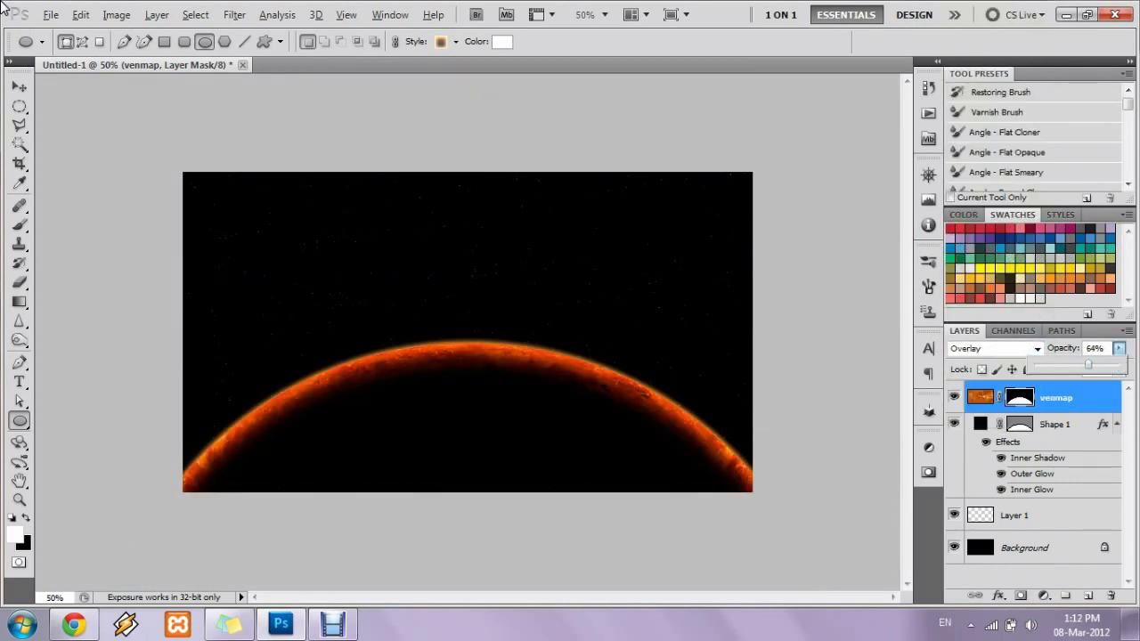
# - Set the texture to 64% opacity, add a new layer, and load a 500 px soft brush
pyautogui.press('Return')
pyautogui.hotkey('ctrl', 'shift', 'alt', 'n')
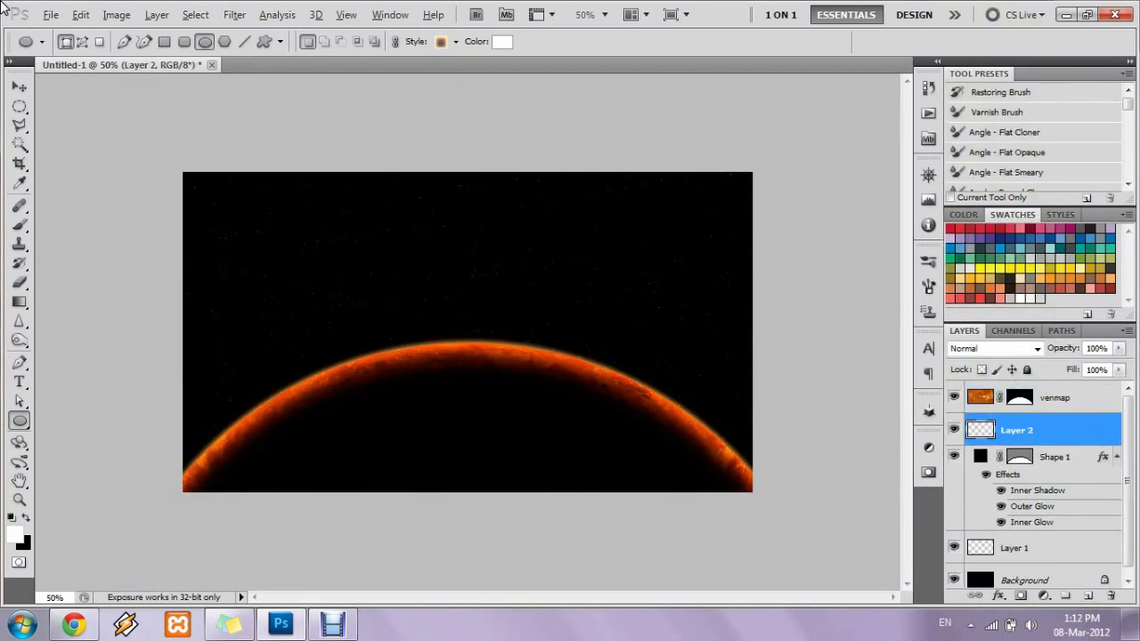
pyautogui.press('b')
pyautogui.rightClick(532, 249)
pyautogui.click(730, 561)
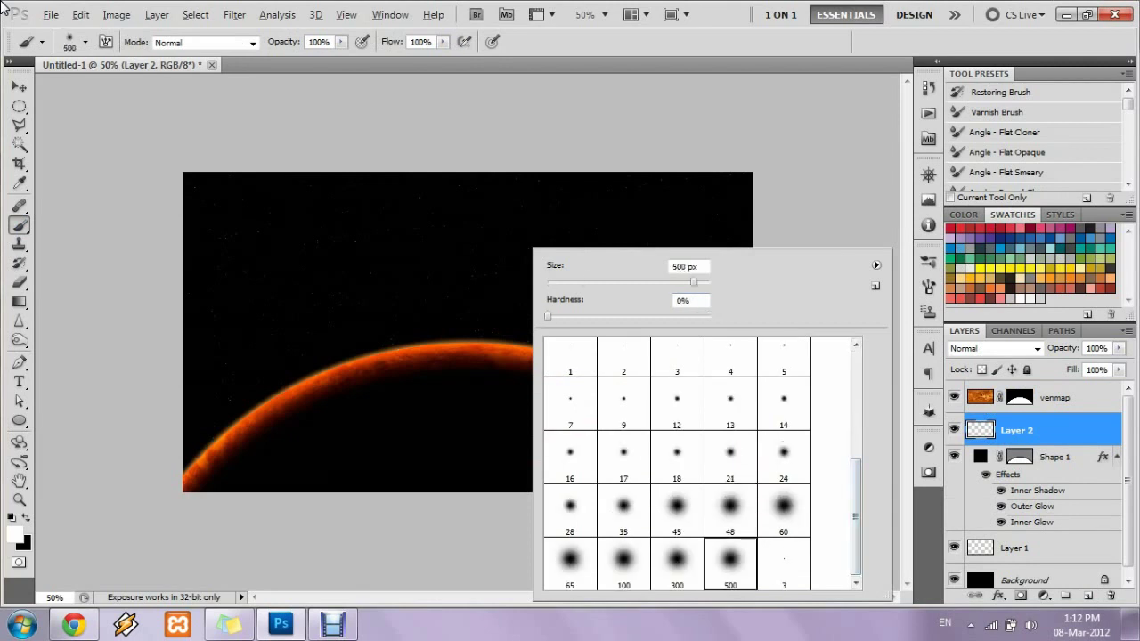
pyautogui.press('Escape')
# - Paint a peach (ffb266) glow at 51% over the planet centre and dim Layer 2 to 57%
pyautogui.click(14, 534)
pyautogui.click(669, 145)
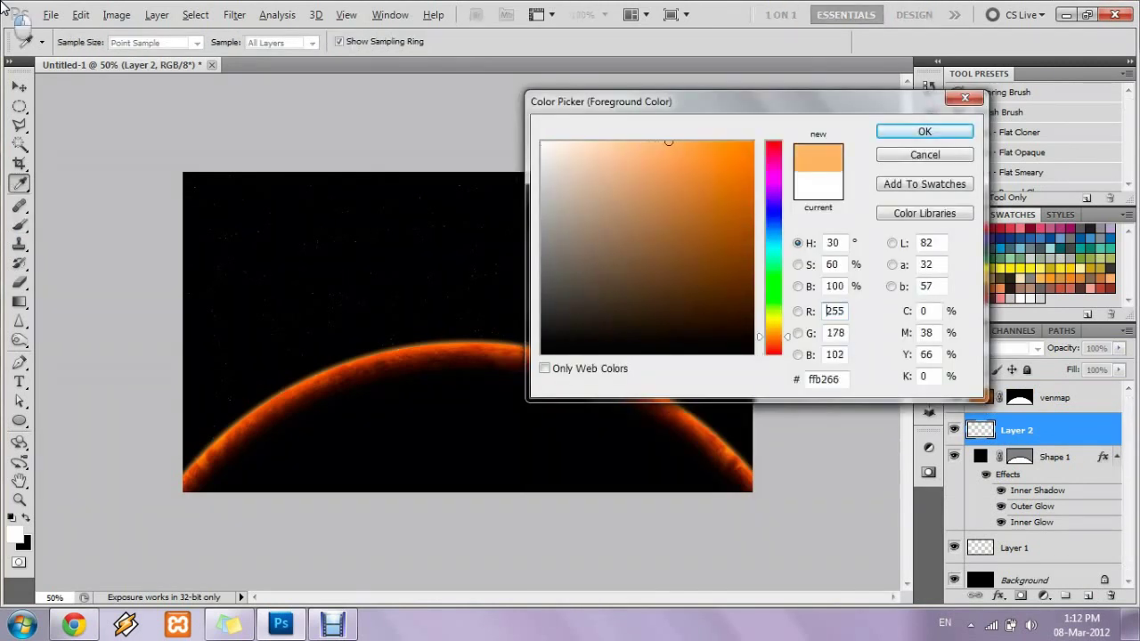
pyautogui.click(858, 130)
pyautogui.press('5')
pyautogui.press('1')
pyautogui.click(467, 385)
pyautogui.moveTo(1119, 349); pyautogui.dragTo(1083, 365)
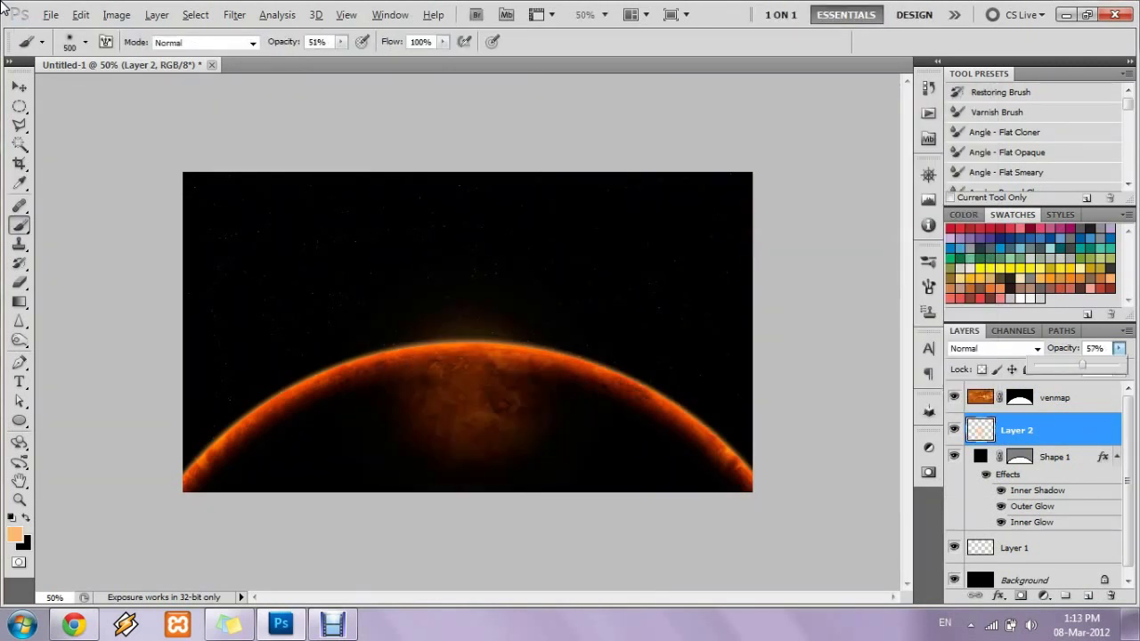
# - Dab a fainter 11% glow near the centre with a smaller brush, then select Shape 1
pyautogui.press('[')
pyautogui.press('[')
pyautogui.press('[')
pyautogui.press('1')
pyautogui.press('1')
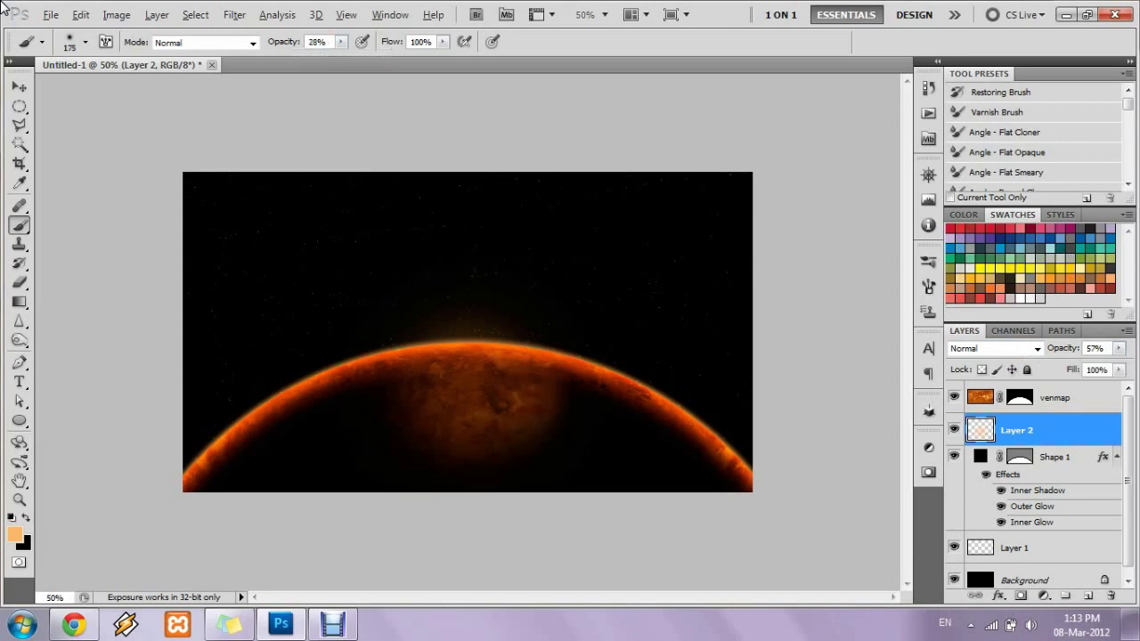
pyautogui.click(534, 397)
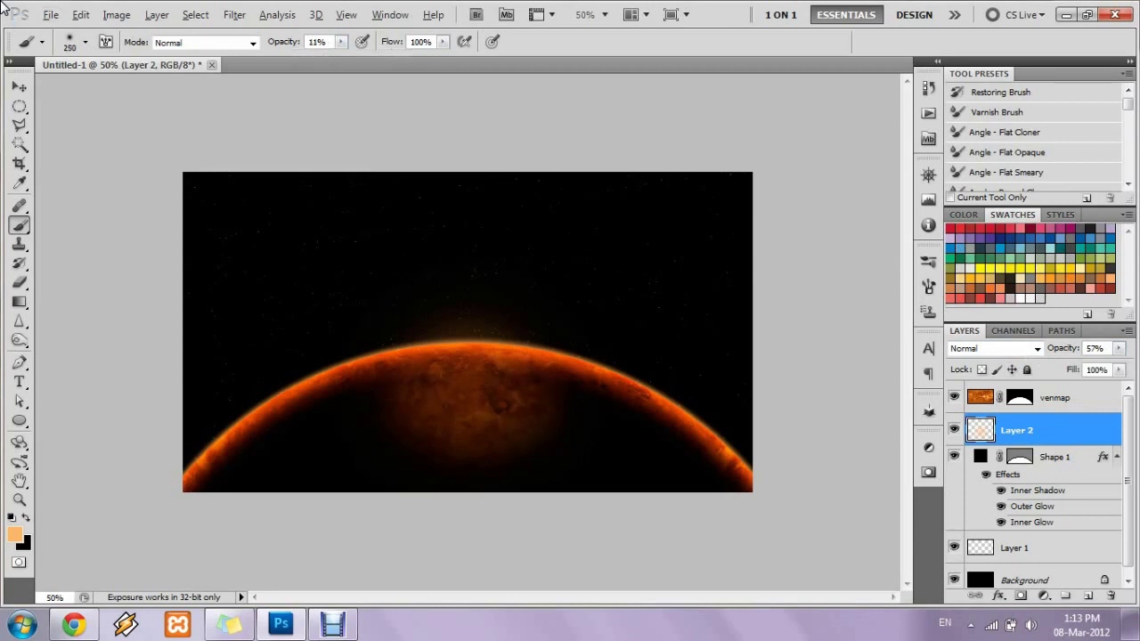
pyautogui.click(1054, 457)
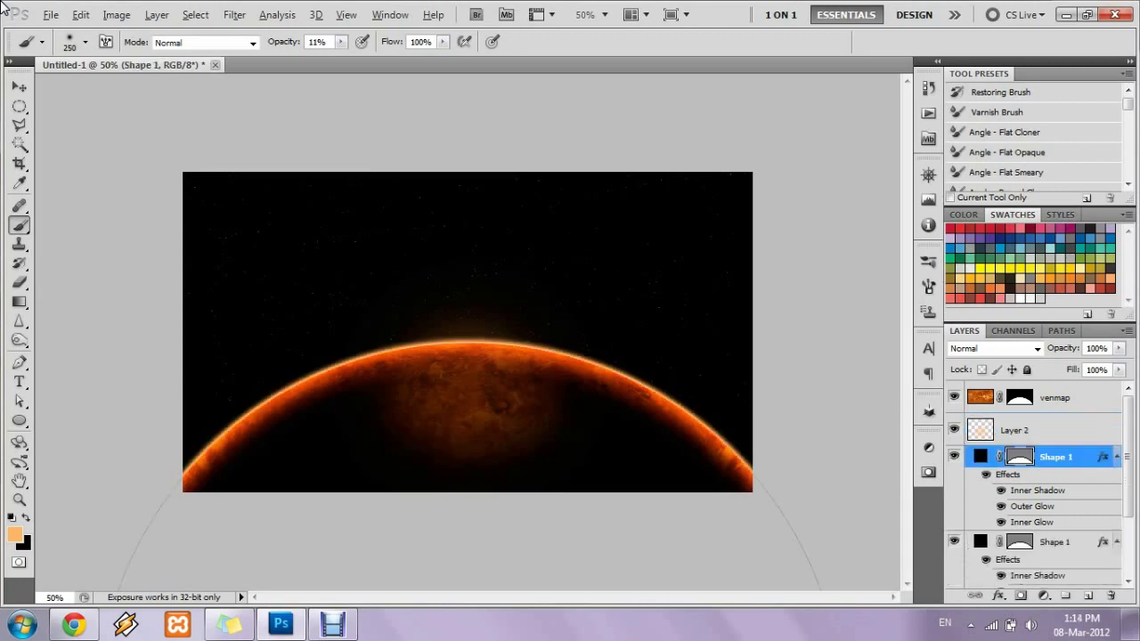
# - Open Shape 1's Outer Glow settings and choose an orange glow colour
pyautogui.rightClick(1051, 466)
pyautogui.click(1015, 88)
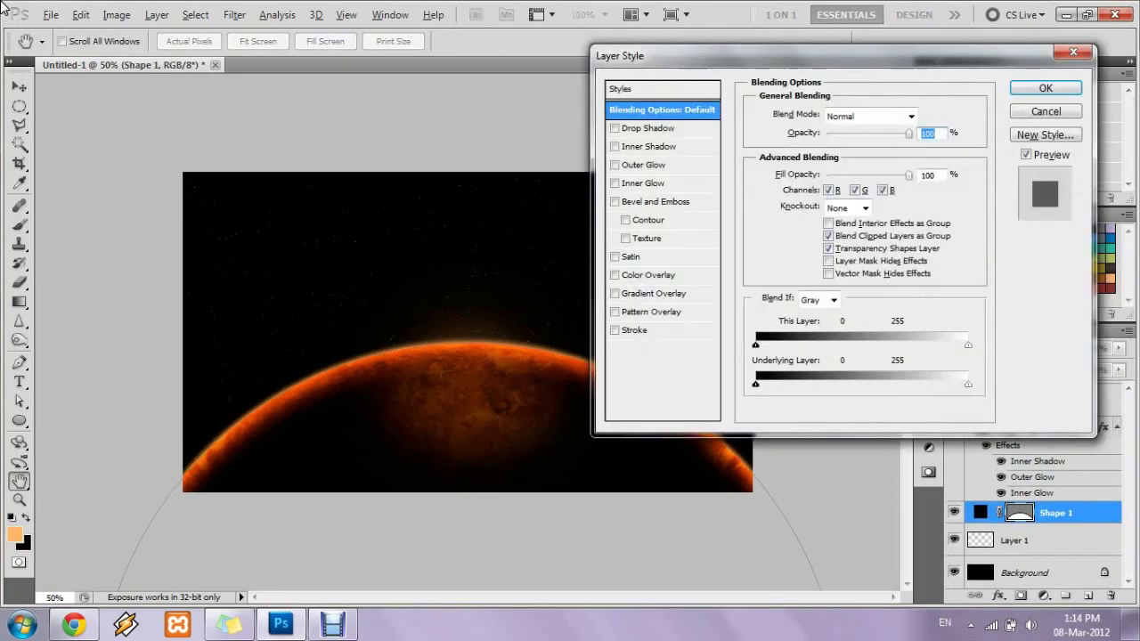
pyautogui.click(642, 164)
pyautogui.click(804, 170)
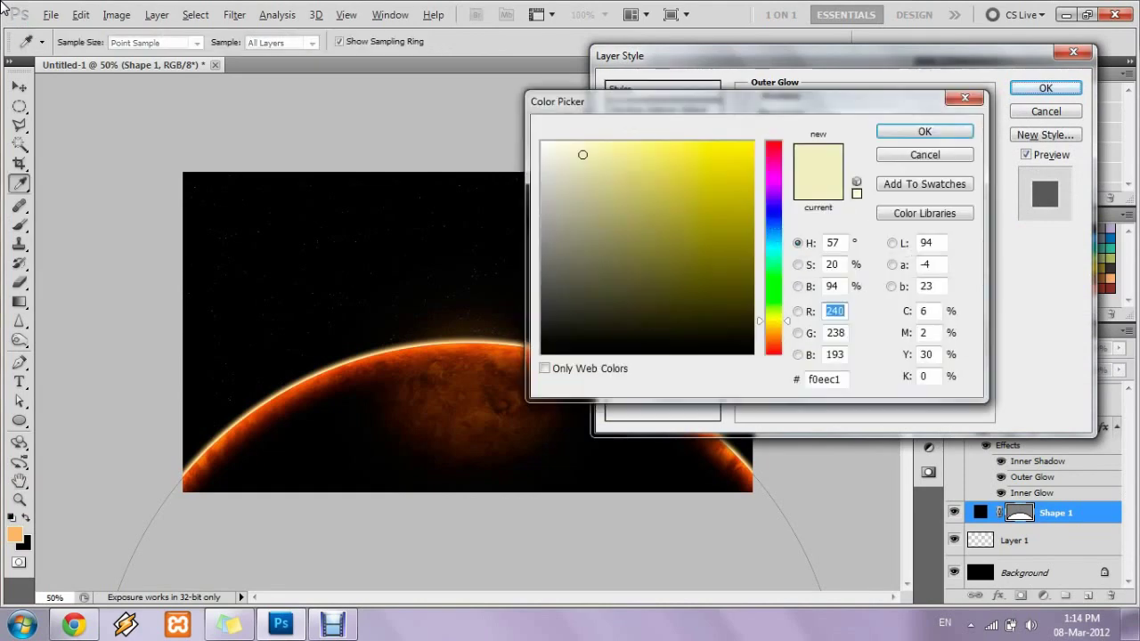
pyautogui.click(675, 142)
pyautogui.click(773, 333)
pyautogui.click(924, 130)
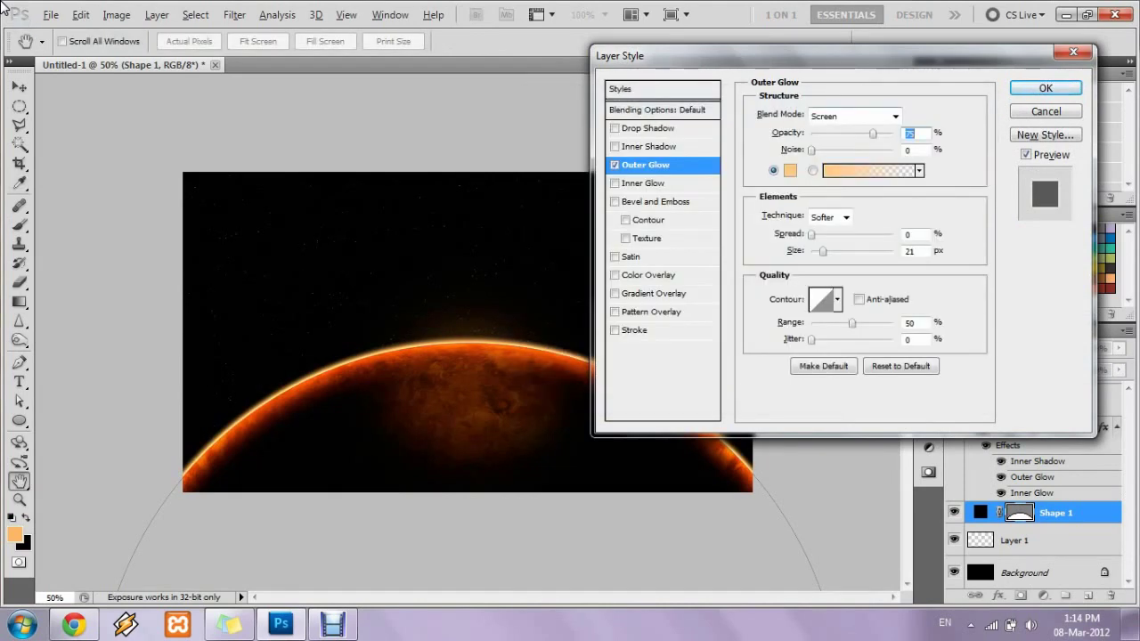
# - Switch the outer glow to a saturated orange in Linear Dodge (Add) mode
pyautogui.click(853, 116)
pyautogui.click(846, 301)
pyautogui.click(790, 170)
pyautogui.click(773, 338)
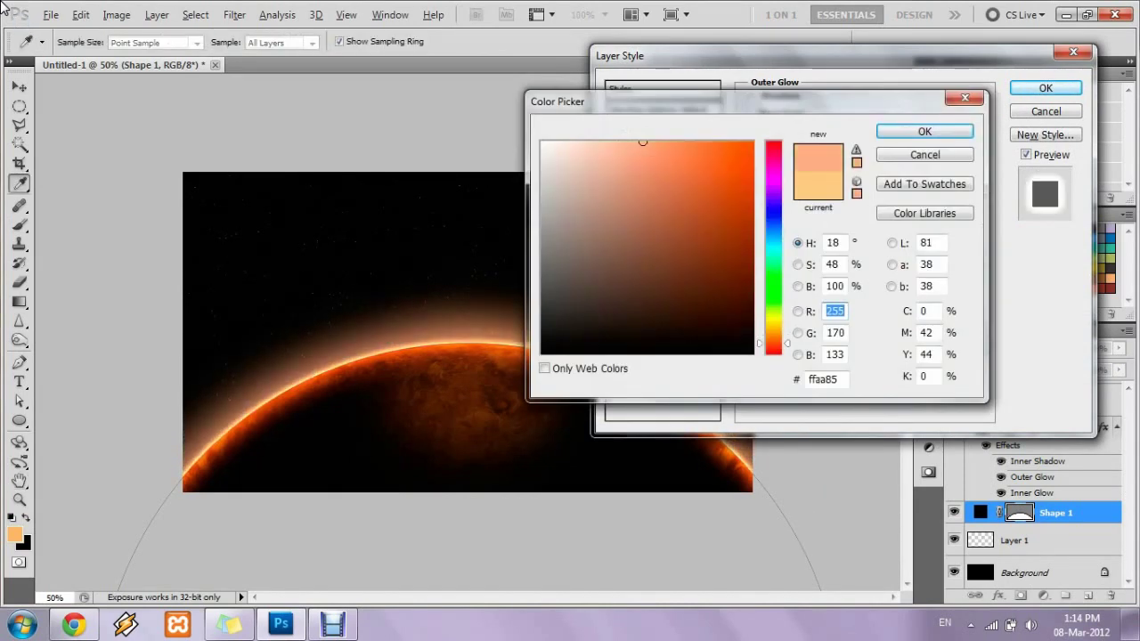
pyautogui.click(704, 145)
pyautogui.click(730, 143)
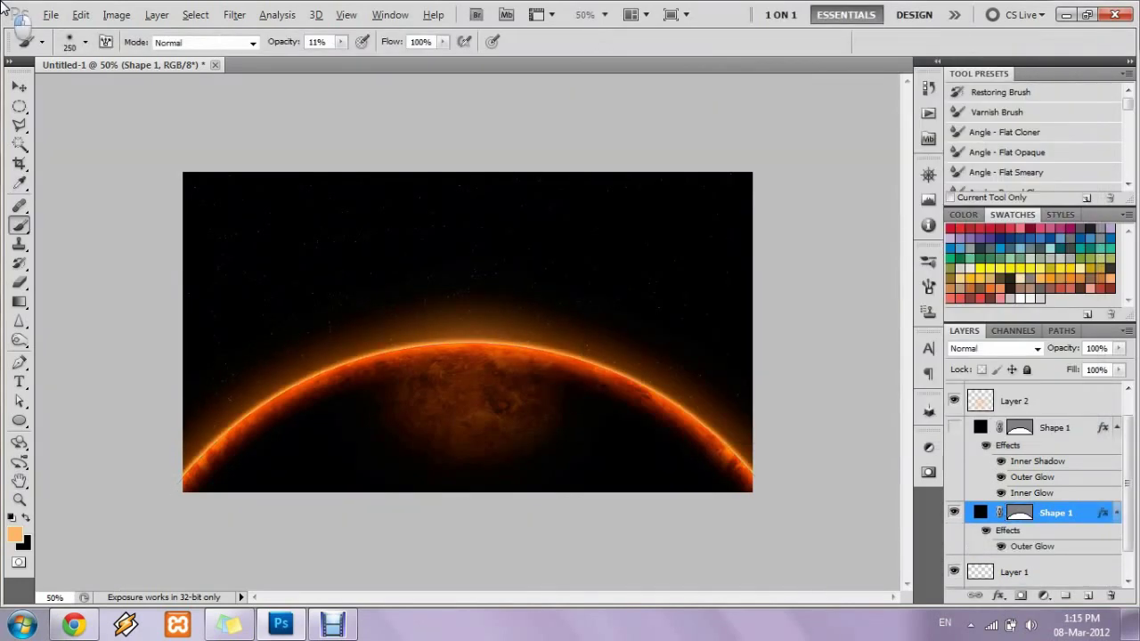
pyautogui.press('Down')
pyautogui.press('Down')
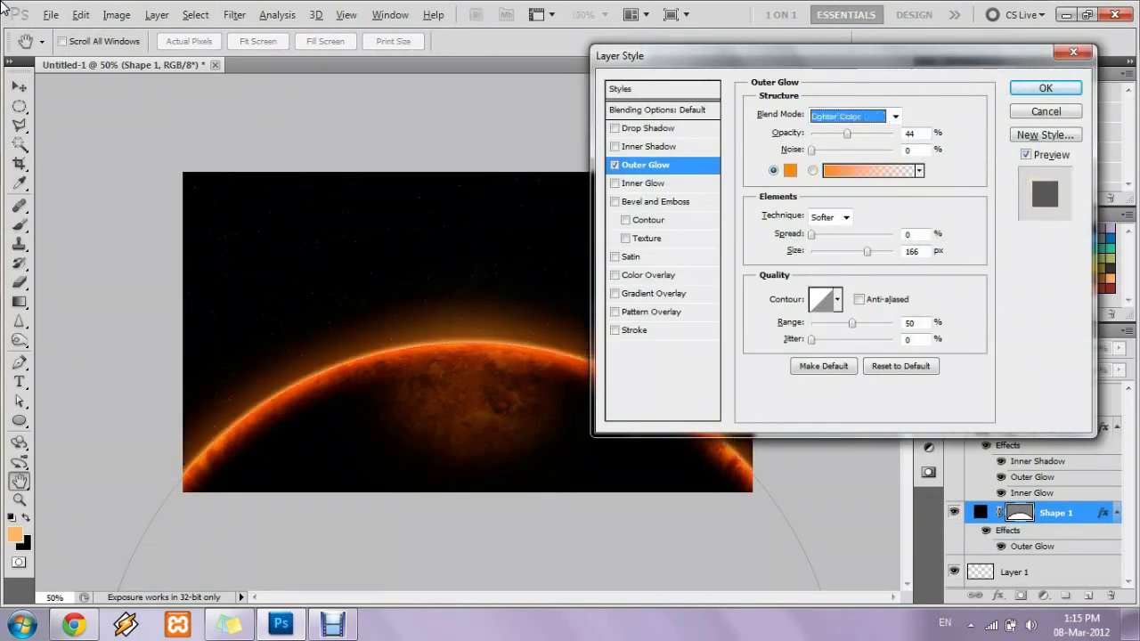
pyautogui.press('Down')
pyautogui.press('Down')
pyautogui.hotkey('alt', 'Down')
pyautogui.press('Up')
pyautogui.press('Up')
pyautogui.press('Up')
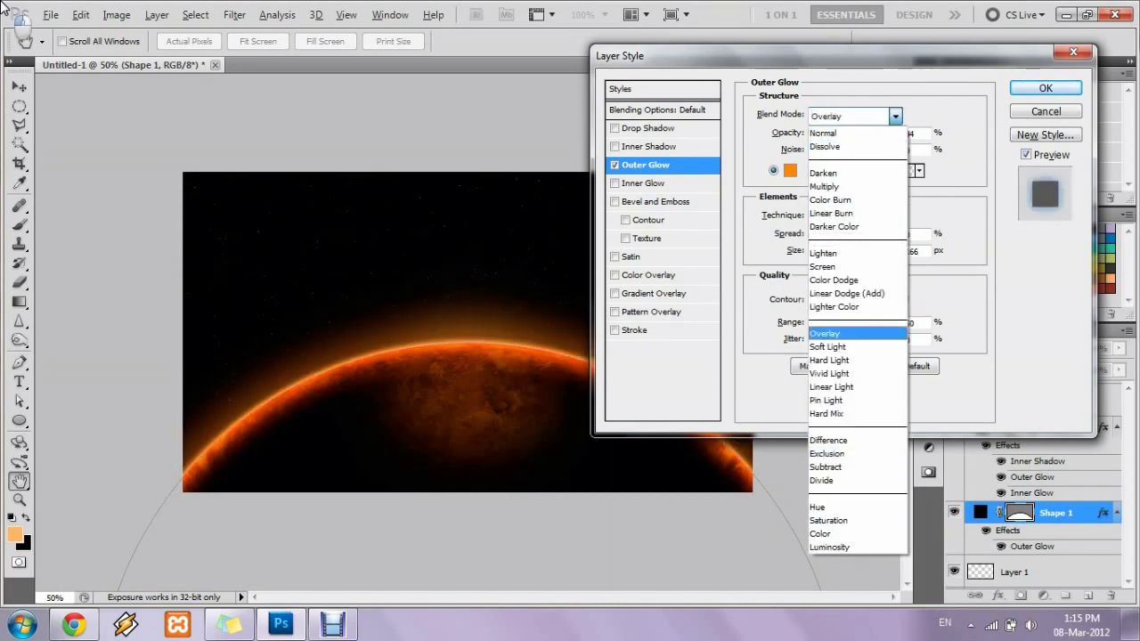
pyautogui.press('Return')
pyautogui.press('Return')
# - Widen the glowing planet shape around its centre with Free Transform
pyautogui.hotkey('ctrl', 't')
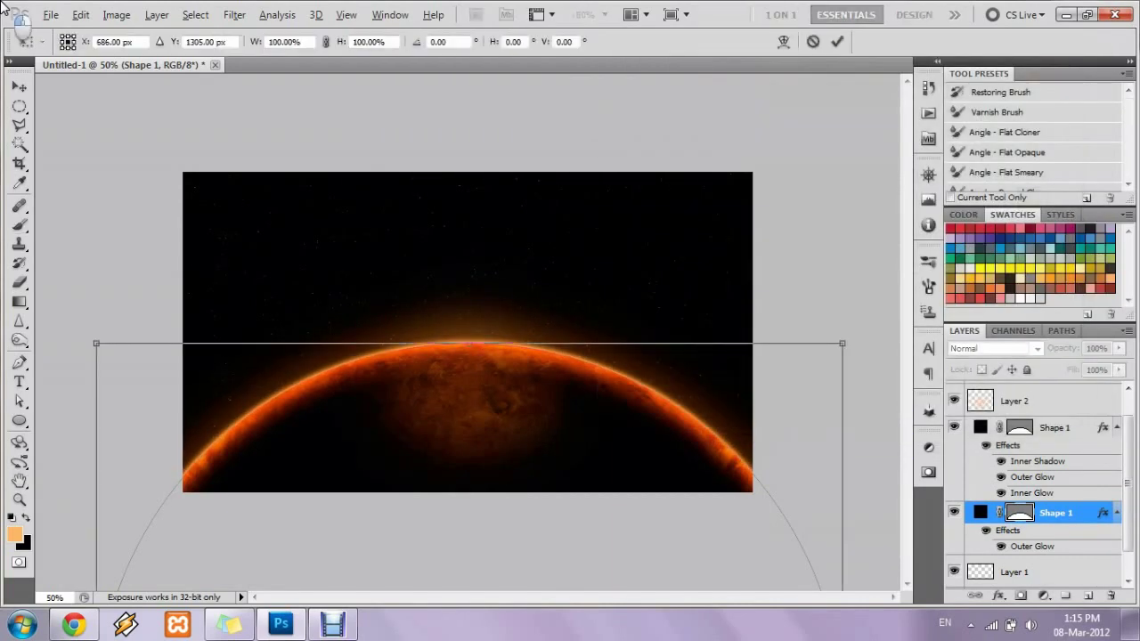
pyautogui.moveTo(256, 41); pyautogui.dragTo(285, 41)
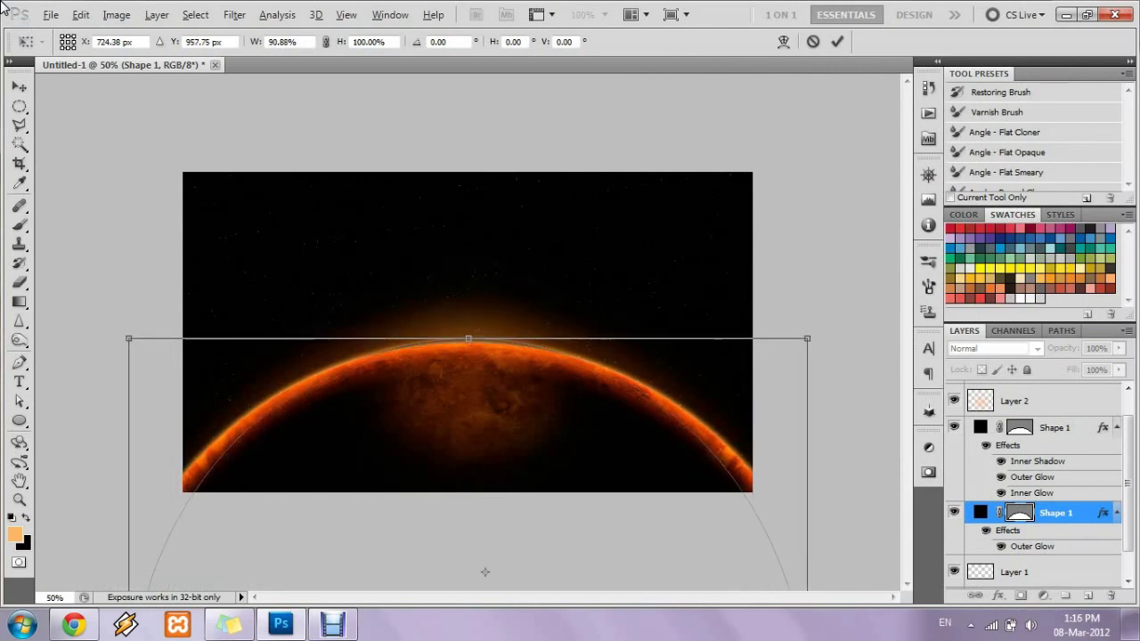
pyautogui.press('Return')
pyautogui.press('b')
pyautogui.hotkey('ctrl', 't')
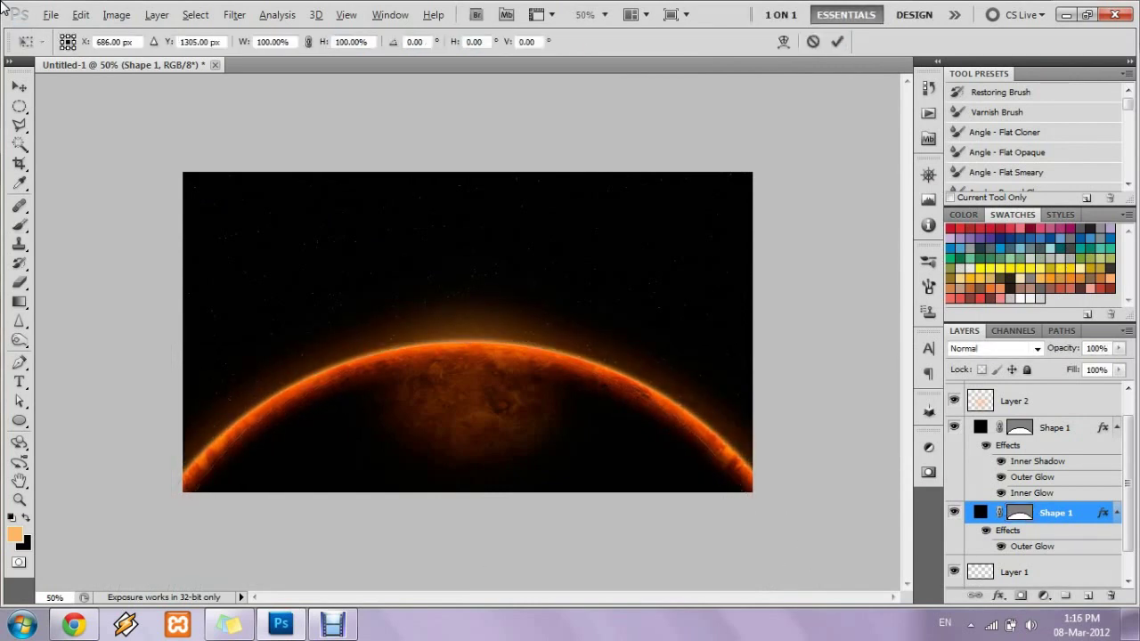
# - Commit the transform and change the upper Shape 1 outer glow to lighter orange ffad4d
pyautogui.press('Return')
pyautogui.press('b')
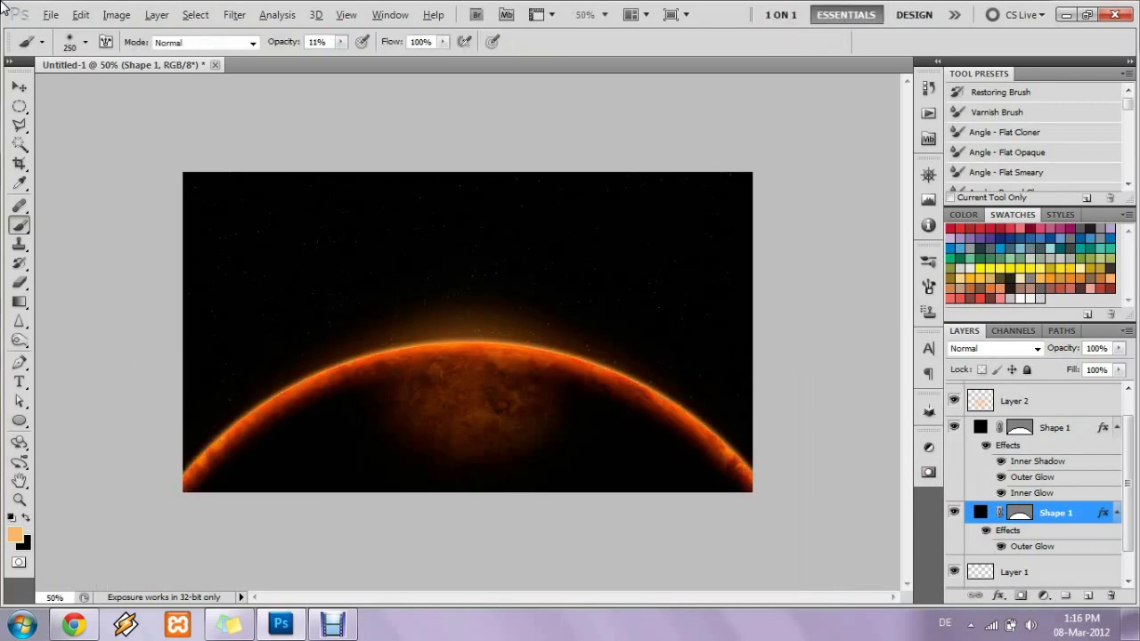
pyautogui.hotkey('alt', ']')
pyautogui.doubleClick(1031, 477)
pyautogui.click(763, 163)
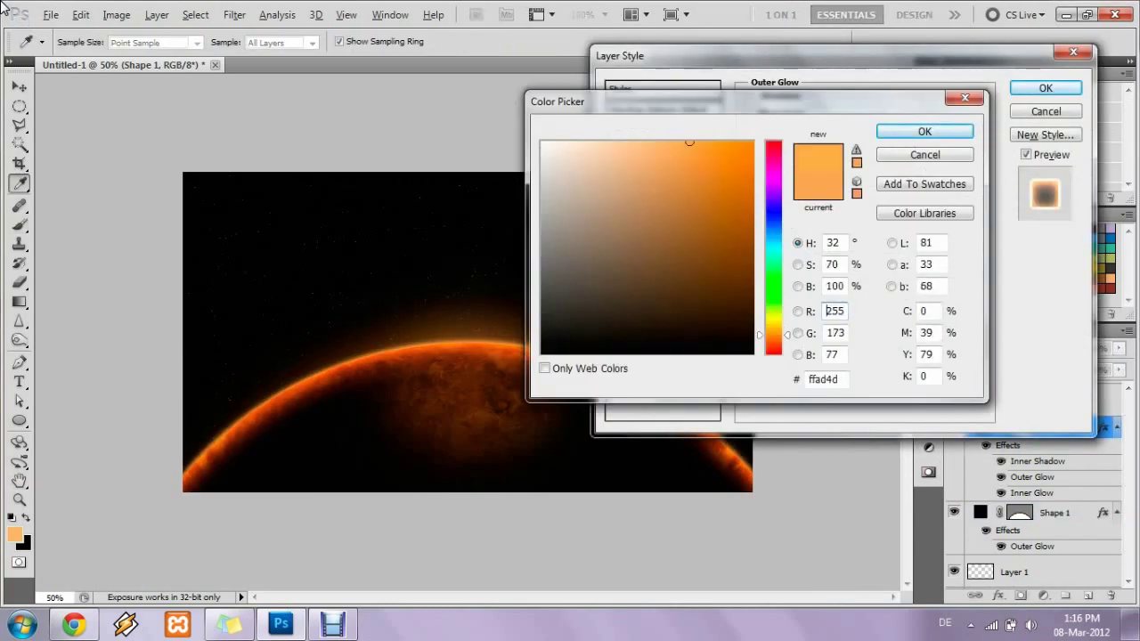
pyautogui.click(499, 356)
pyautogui.press('Return')
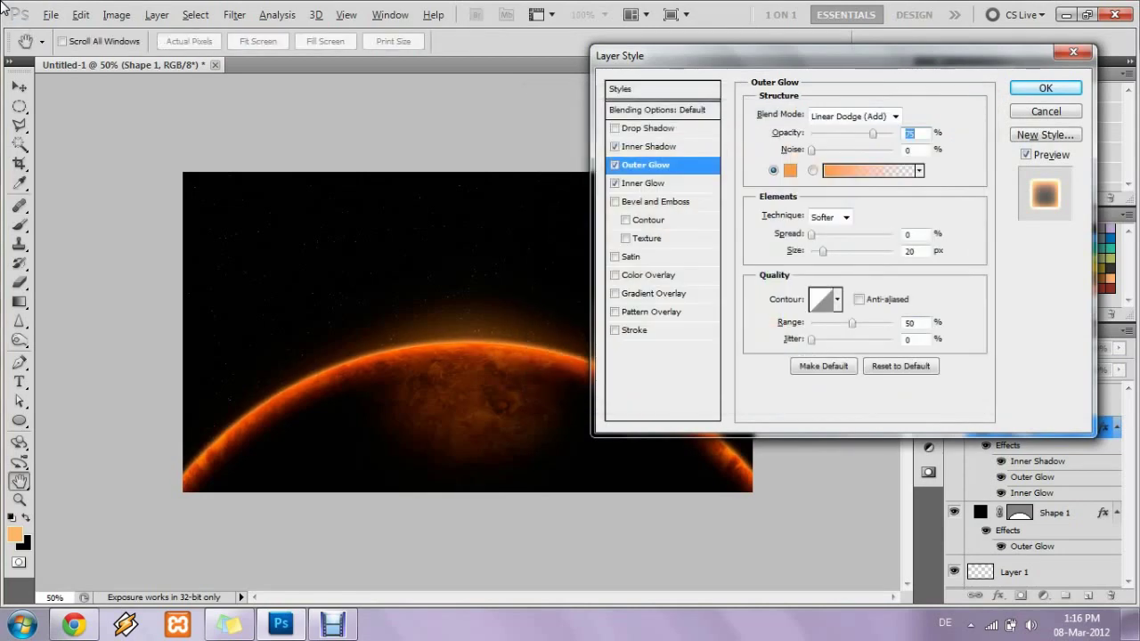
pyautogui.press('Return')
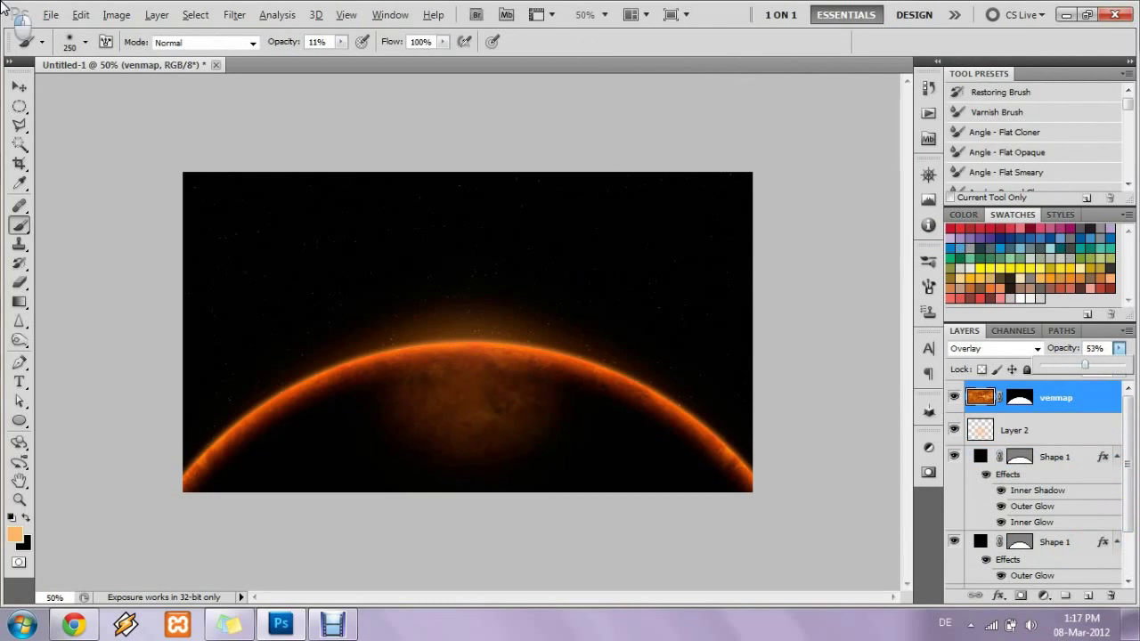
# - Raise venmap to 55% and paint a 100% white glow at the horizon centre on a new layer
pyautogui.moveTo(1085, 365); pyautogui.dragTo(1088, 364)
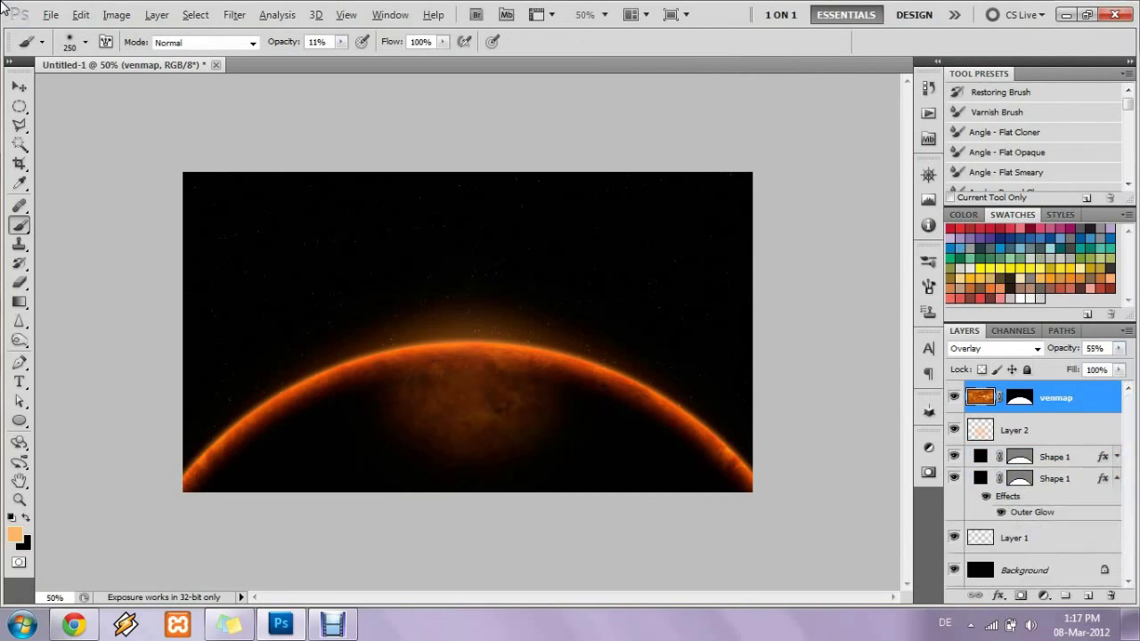
pyautogui.hotkey('ctrl', 'shift', 'alt', 'n')
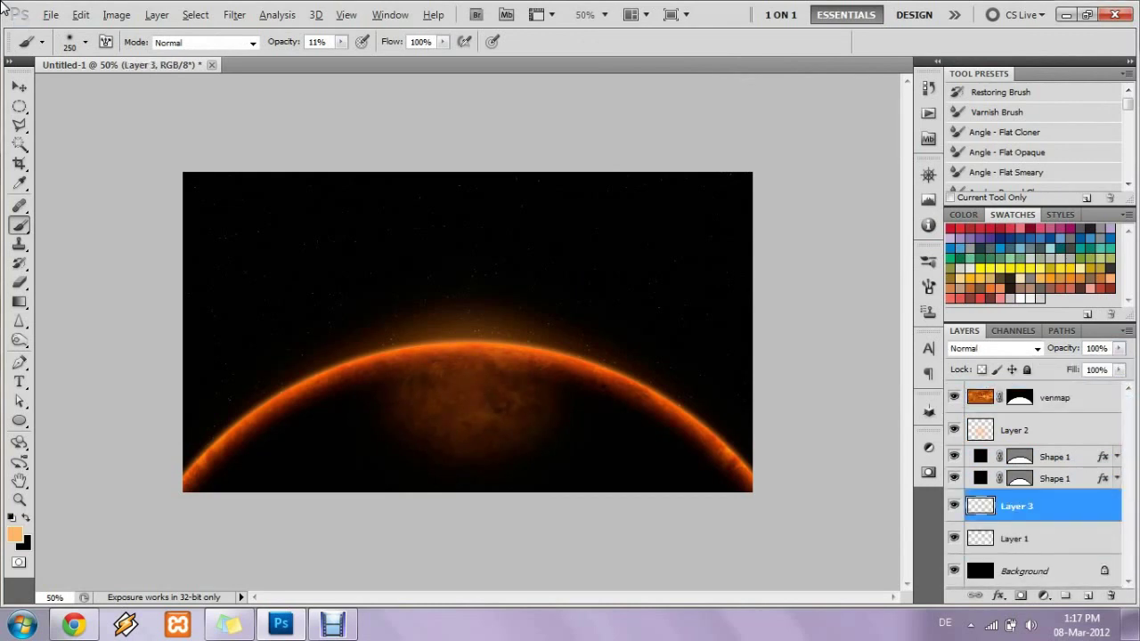
pyautogui.press('0')
pyautogui.press('x')
pyautogui.click(473, 346)
pyautogui.hotkey('ctrl', 'z')
pyautogui.hotkey('ctrl', 'z')
pyautogui.hotkey('ctrl', 'z')
pyautogui.hotkey('ctrl', 'z')
pyautogui.hotkey('ctrl', 'z')
pyautogui.hotkey('ctrl', 'z')
pyautogui.press('[')
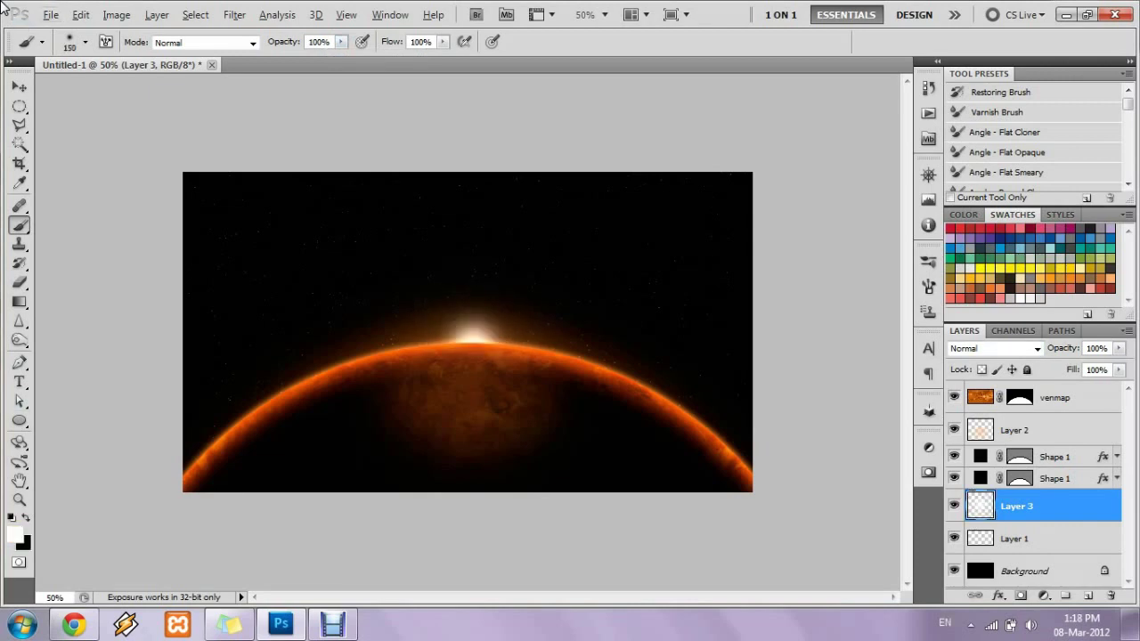
# - Draw a short white line along the horizon on a new layer
pyautogui.hotkey('ctrl', 'shift', 'alt', 'n')
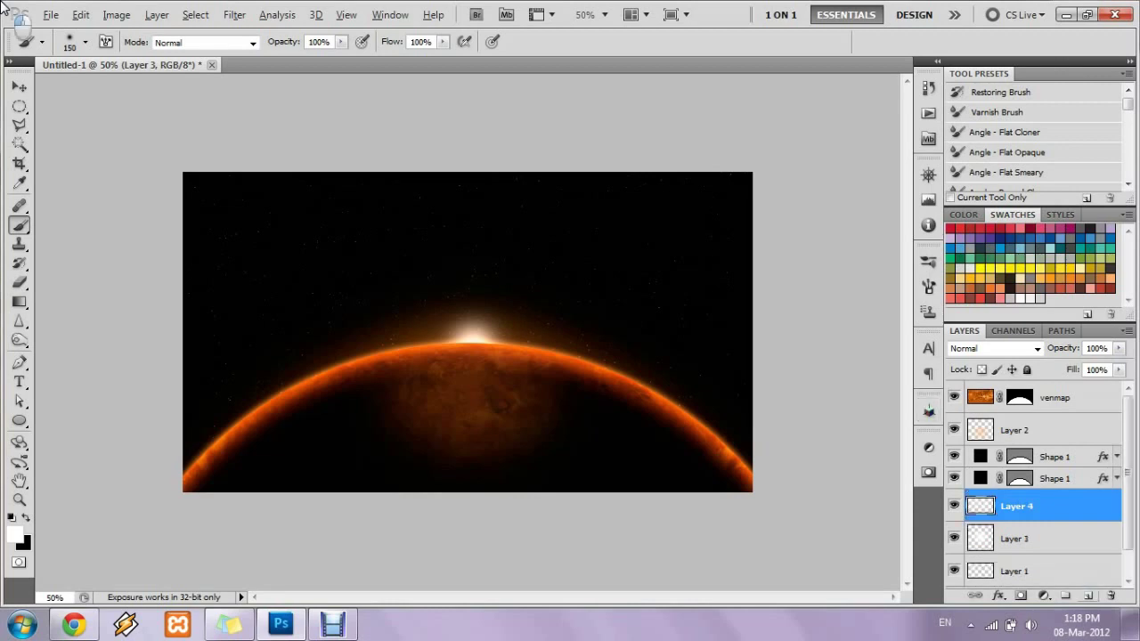
pyautogui.rightClick(464, 249)
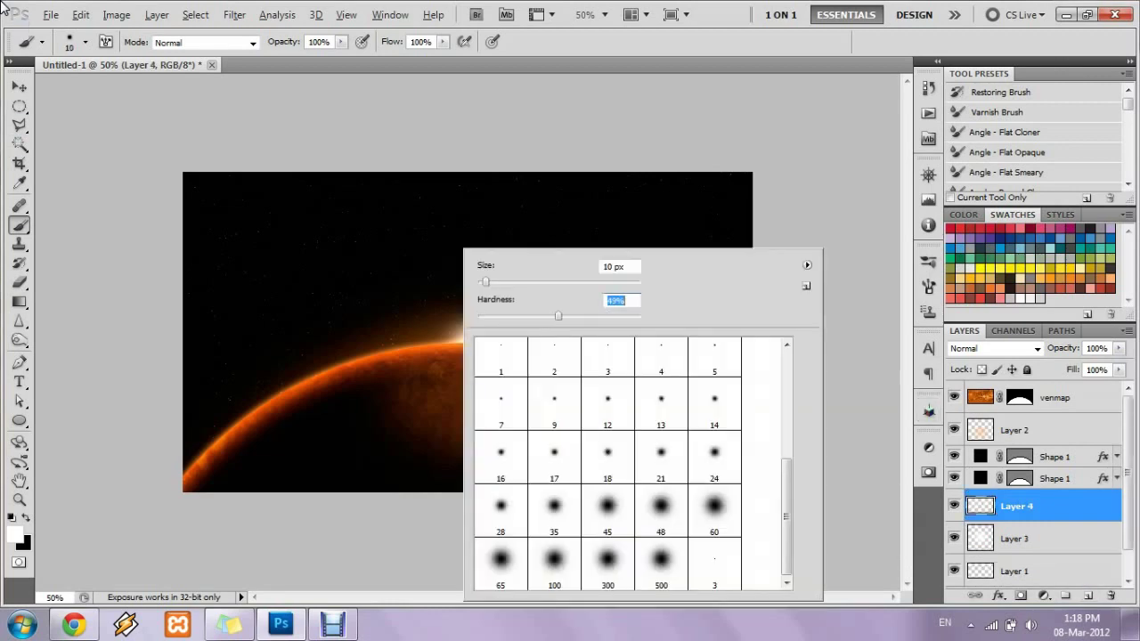
pyautogui.press('Return')
pyautogui.moveTo(447, 328); pyautogui.dragTo(495, 327)
# - Motion-blur the line at distance 419, shorten the streak, and fit the image in view
pyautogui.click(234, 15)
pyautogui.click(164, 259)
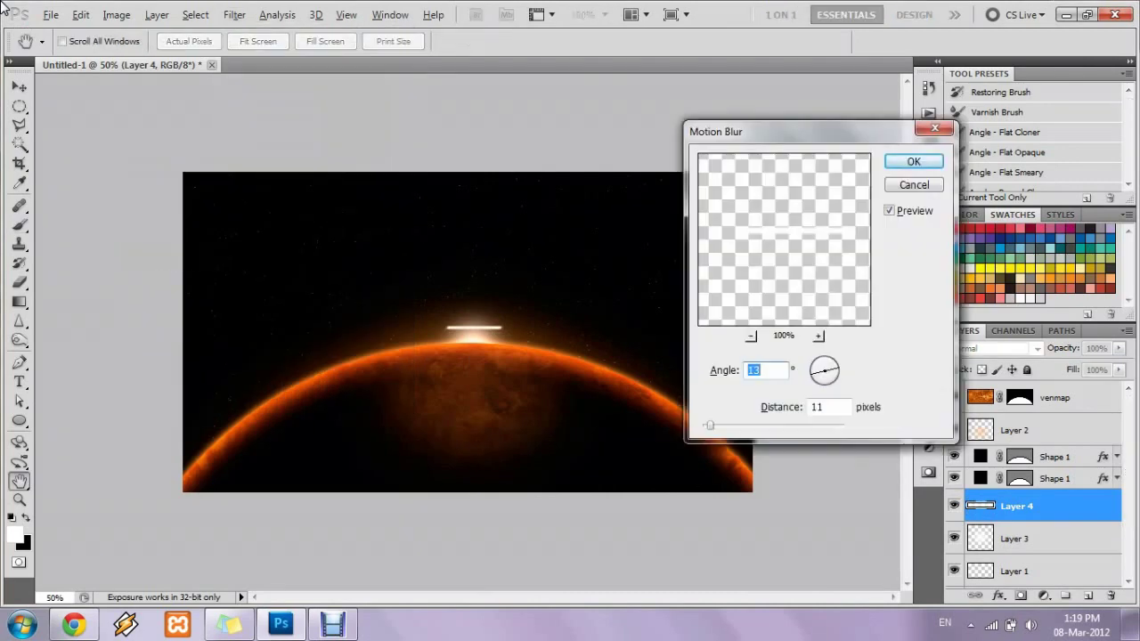
pyautogui.write('419')
pyautogui.press('Return')
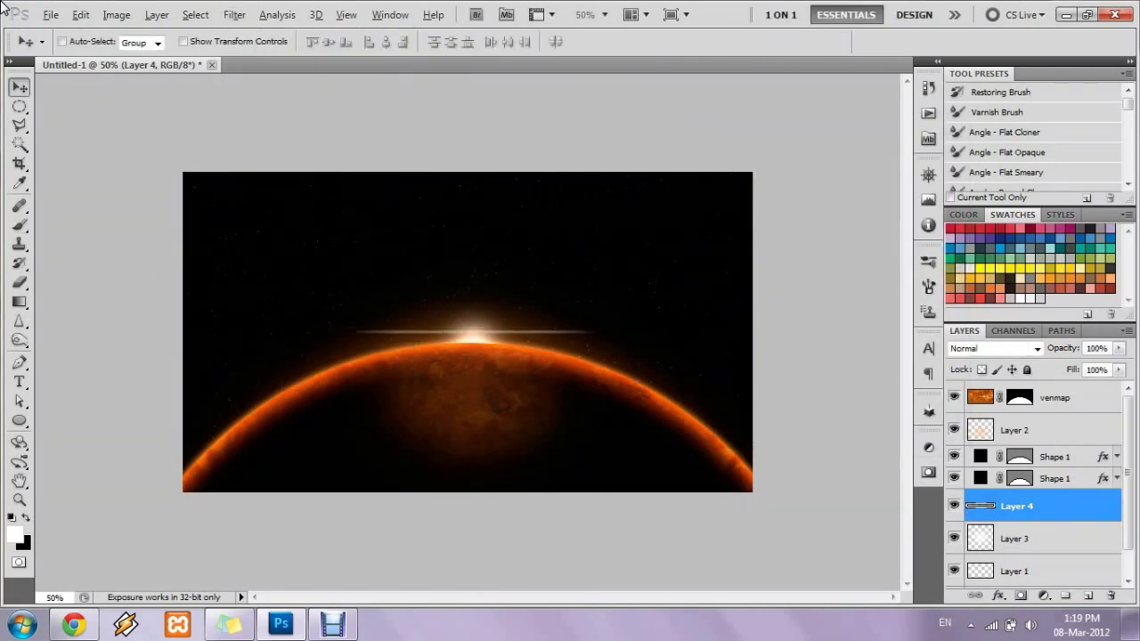
pyautogui.hotkey('ctrl', 't')
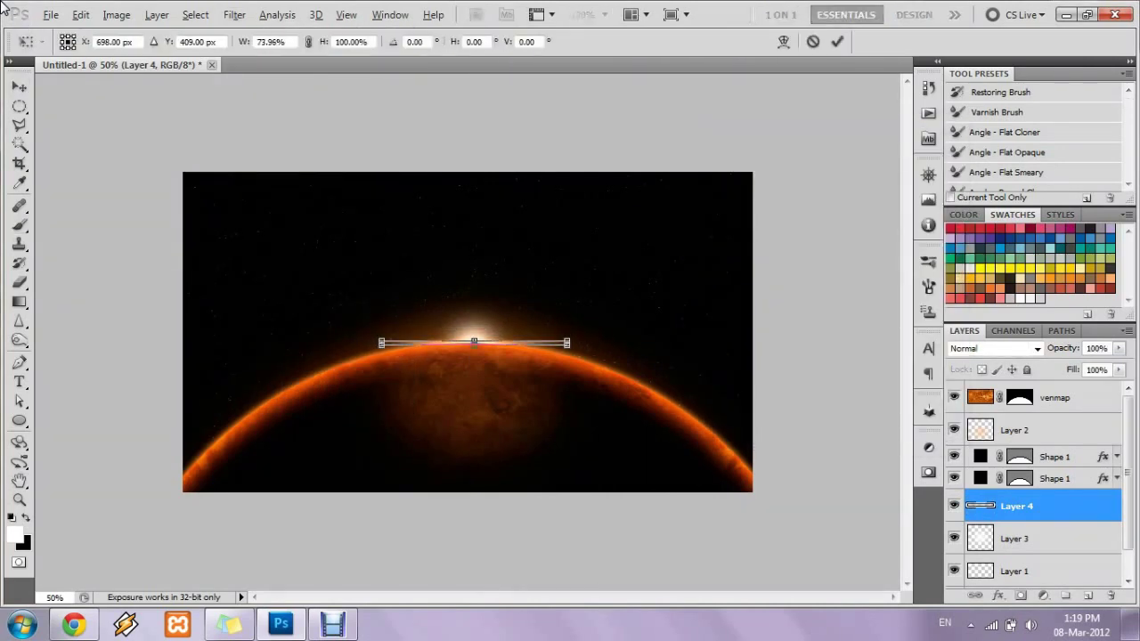
pyautogui.press('Return')
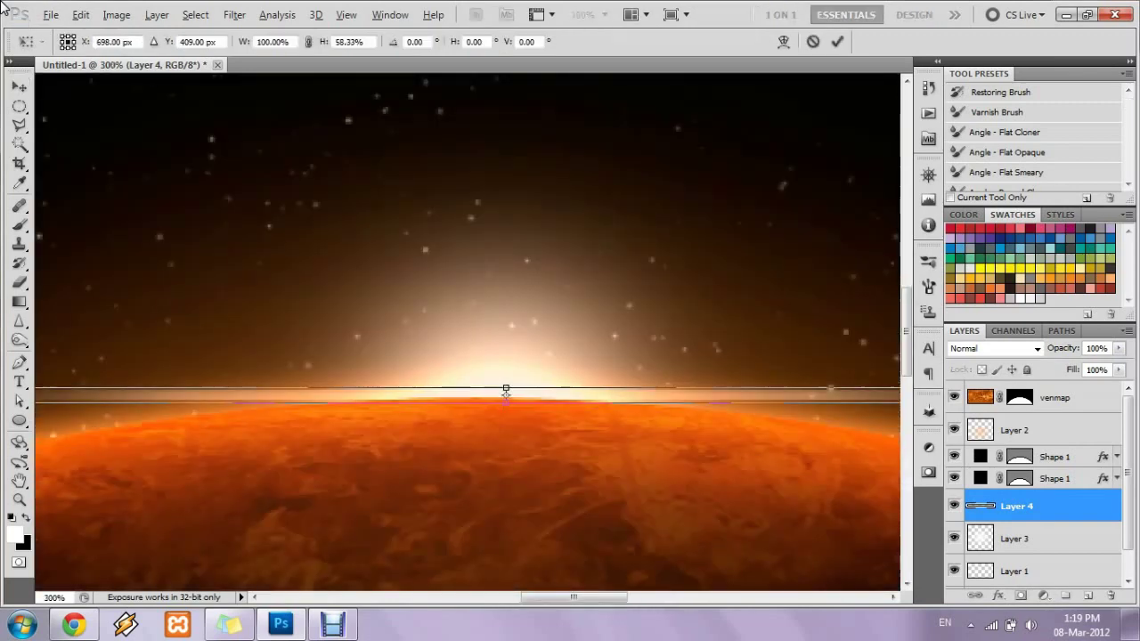
pyautogui.hotkey('ctrl', '0')
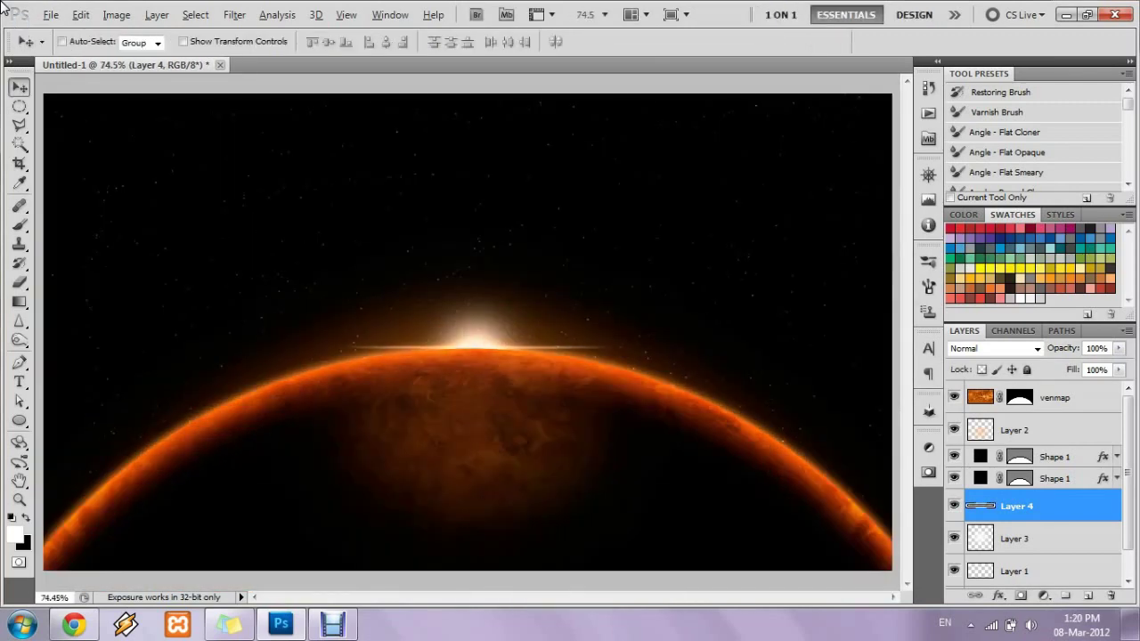
pyautogui.hotkey('ctrl', '-')
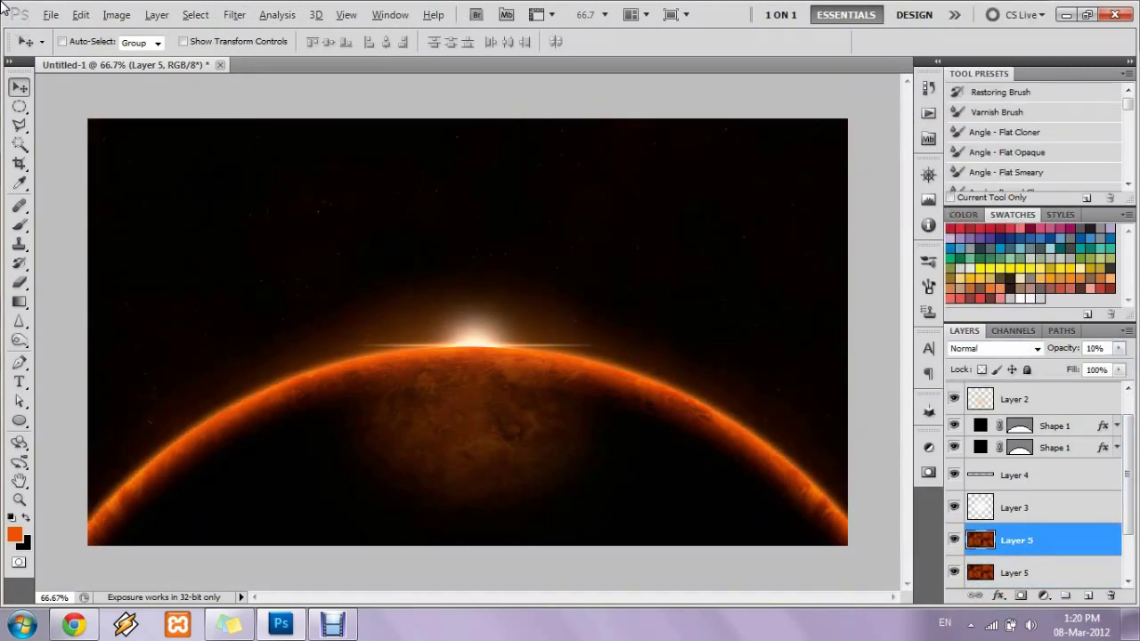
# - Darken the midtones of Layer 5's orange clouds with a Levels setting of 0.74
pyautogui.press('Return')
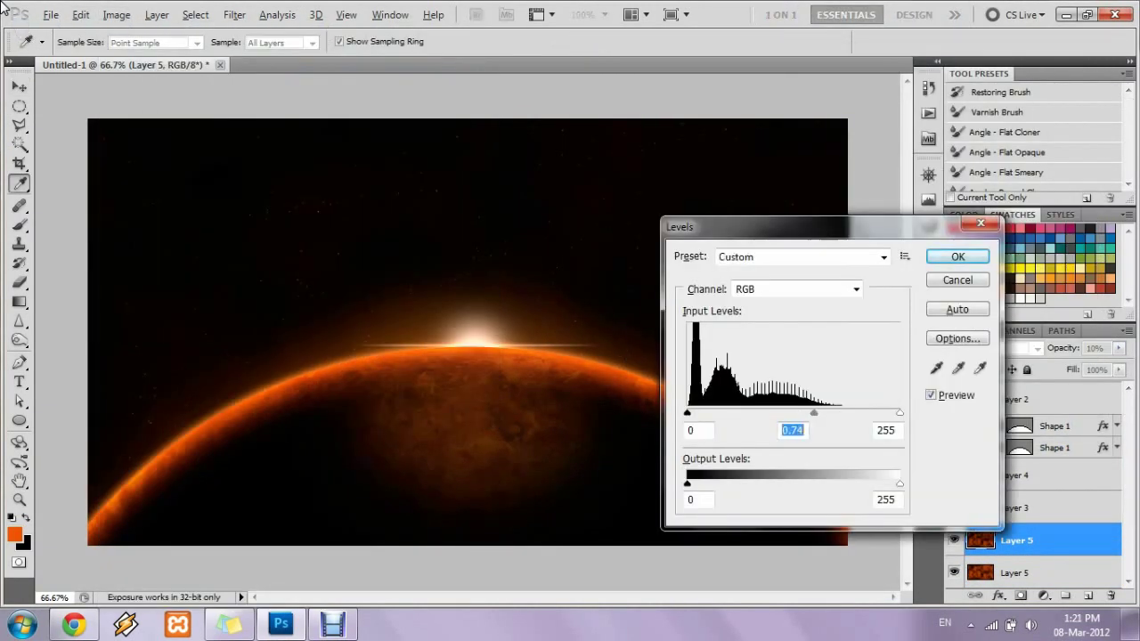
pyautogui.press('Return')
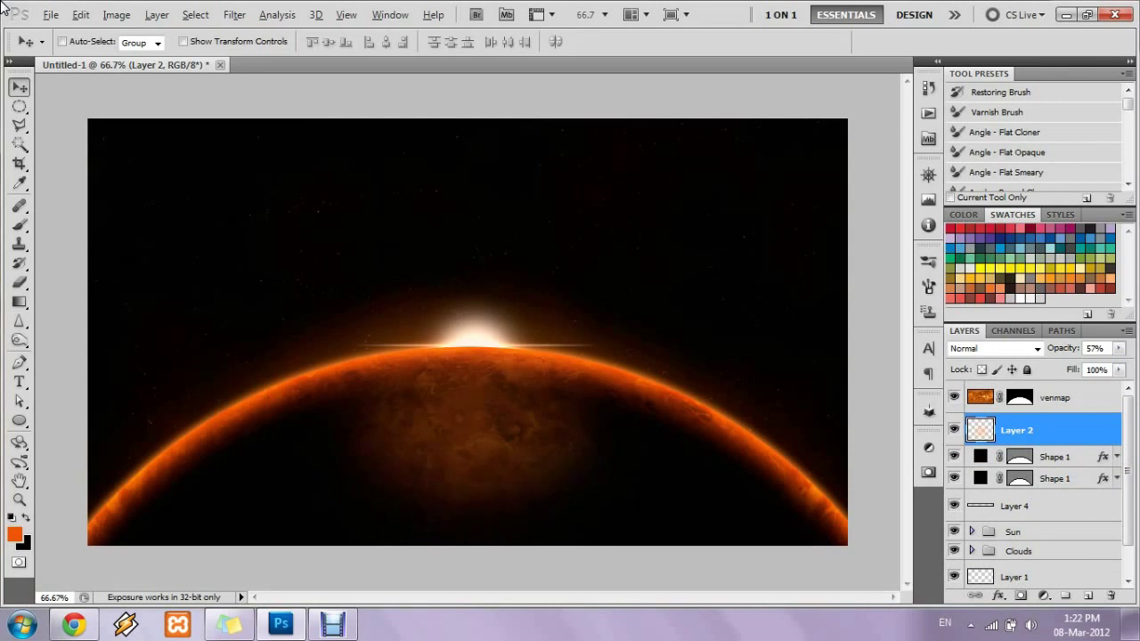
# - Widen Layer 2 slightly and retune Shape 1's outer glow to a softer orange
pyautogui.hotkey('ctrl', 't')
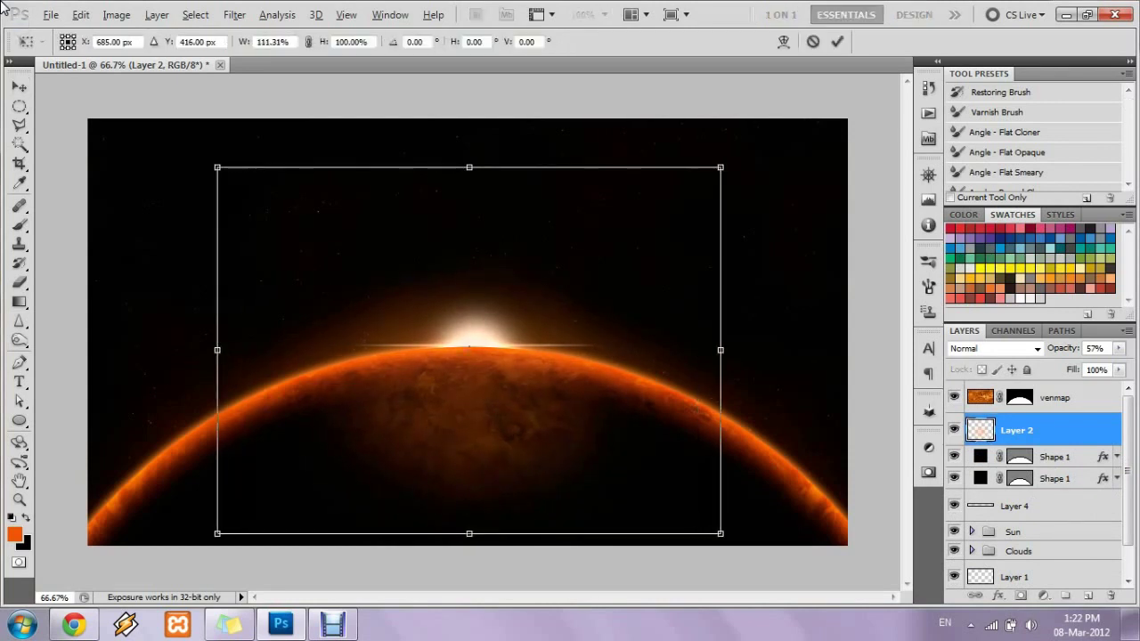
pyautogui.press('Return')
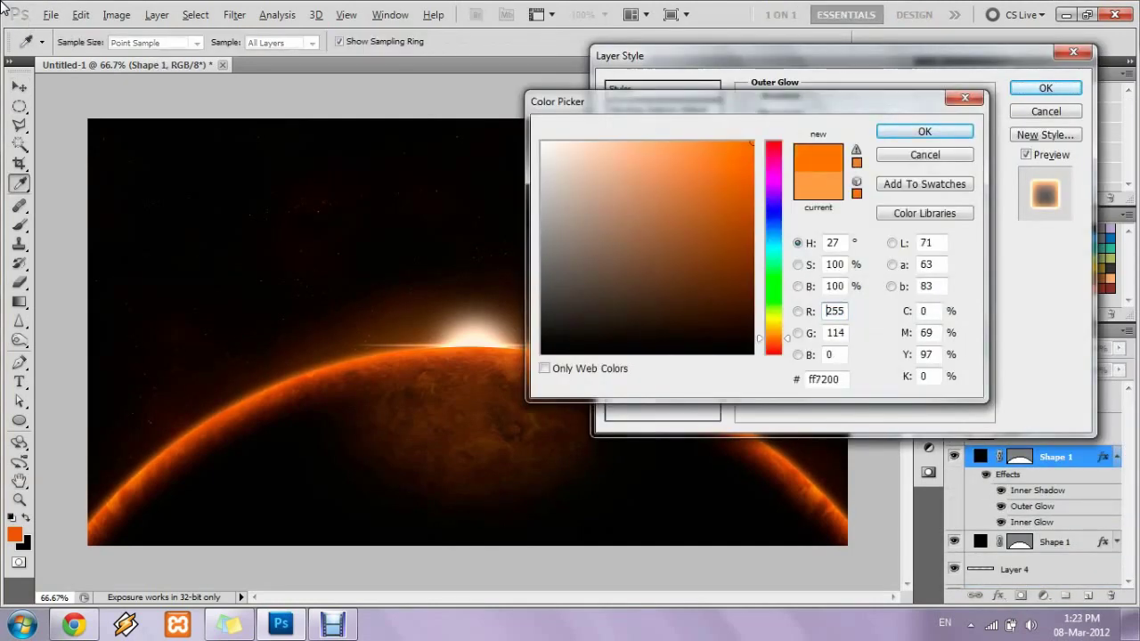
pyautogui.moveTo(702, 155); pyautogui.dragTo(702, 156)
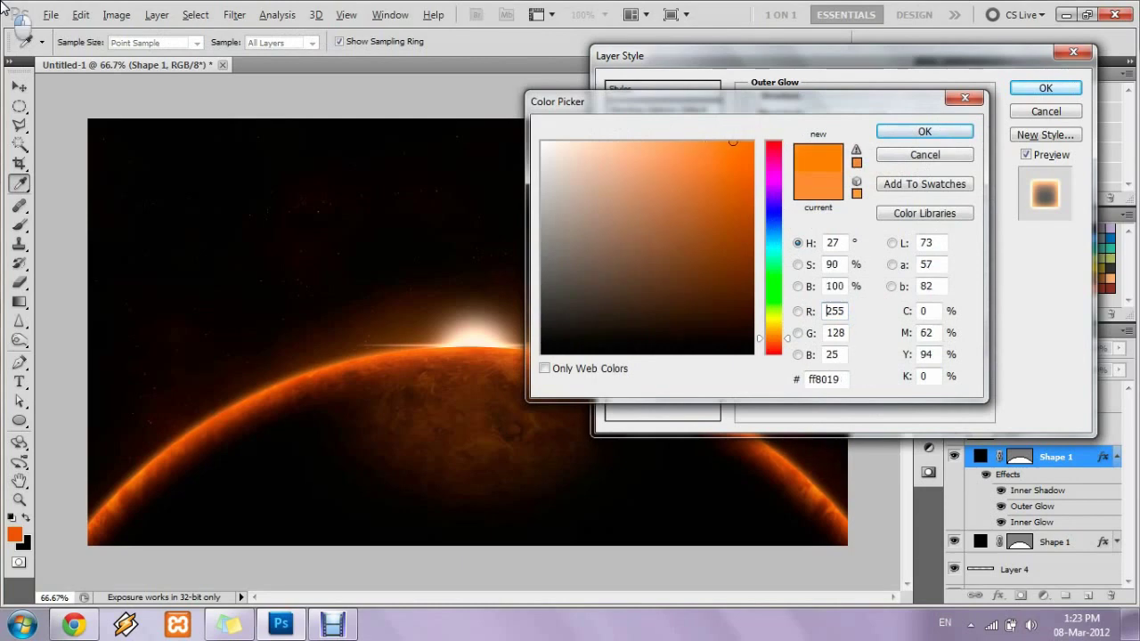
pyautogui.moveTo(677, 146); pyautogui.dragTo(714, 229)
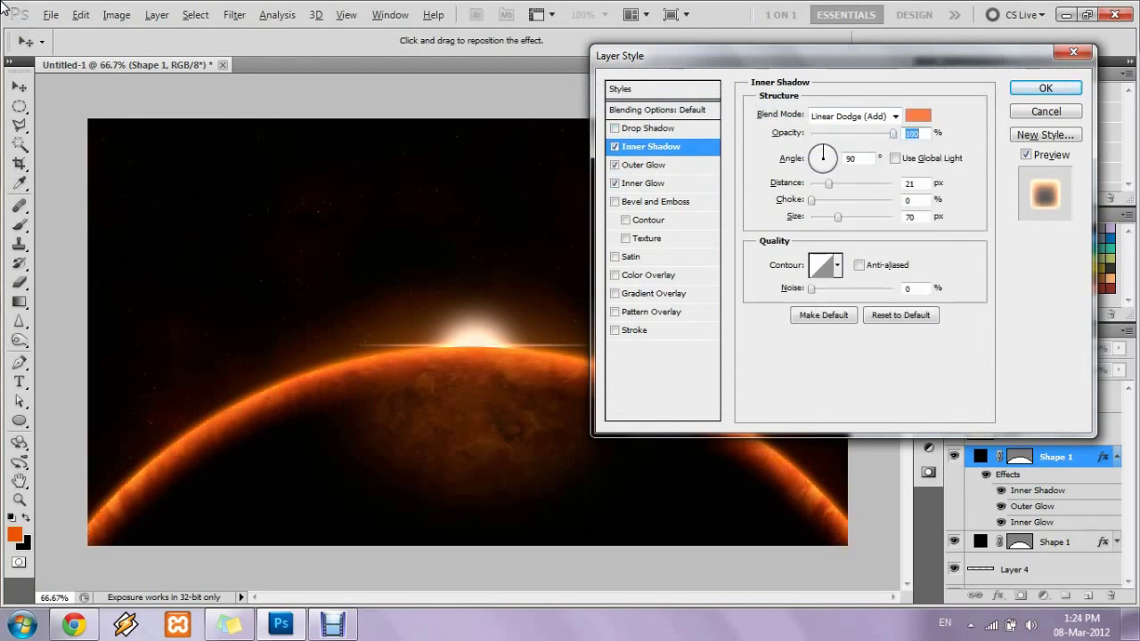
# - Set Shape 1's inner shadow to 63% opacity, 29 px distance and 90 px size
pyautogui.hotkey('shift', 'Down')
pyautogui.hotkey('shift', 'Down')
pyautogui.write('90')
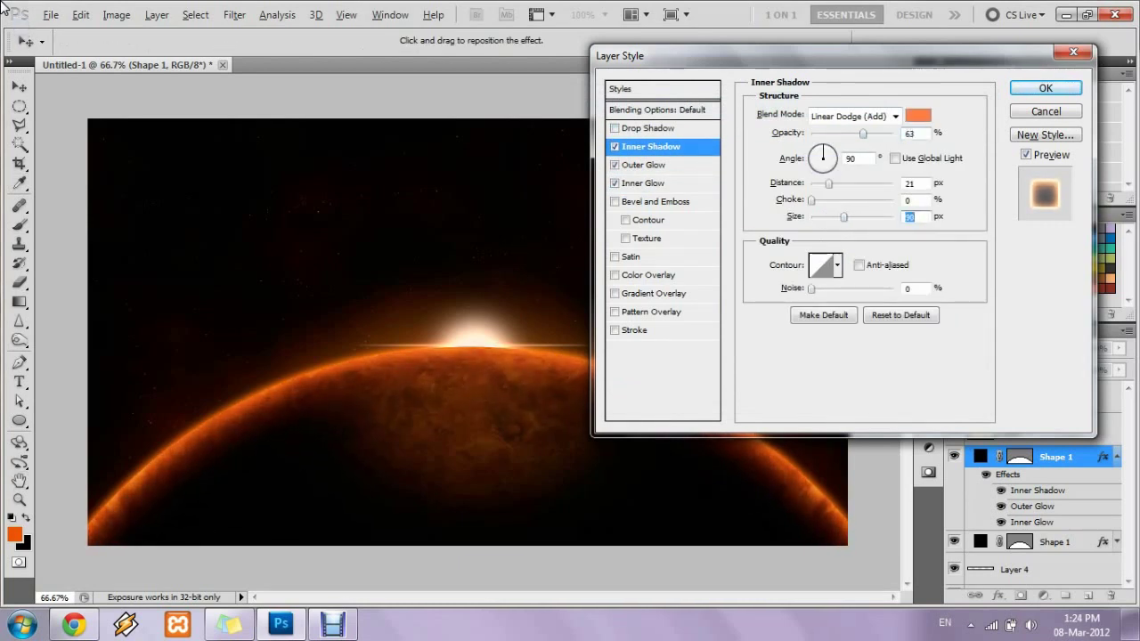
pyautogui.hotkey('shift', 'Tab')
pyautogui.hotkey('shift', 'Tab')
pyautogui.write('29')
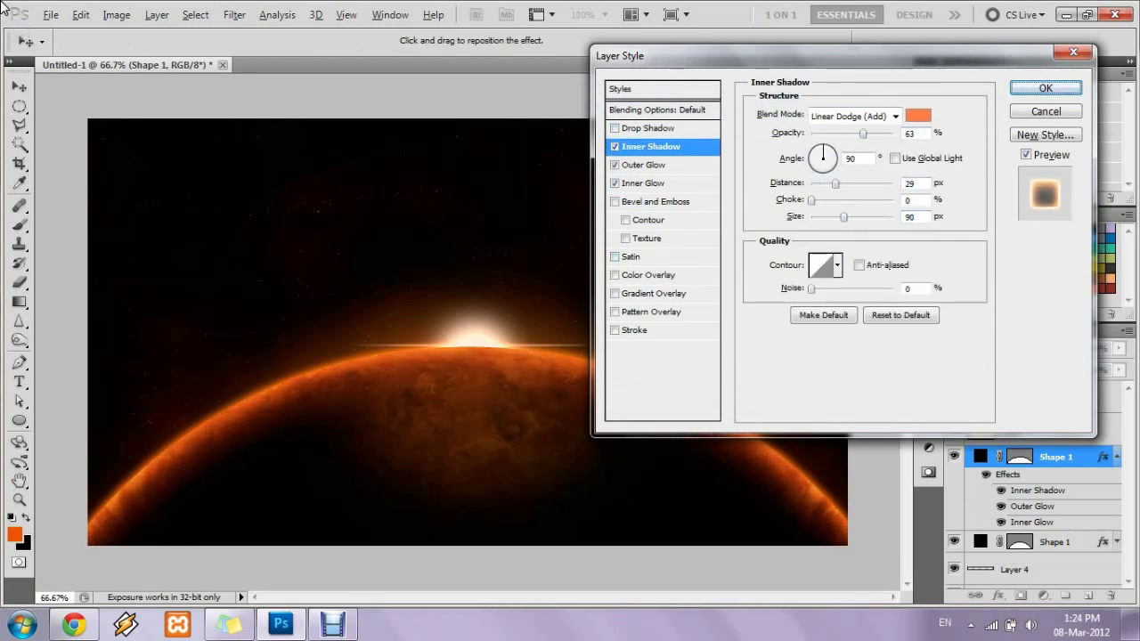
pyautogui.press('Return')
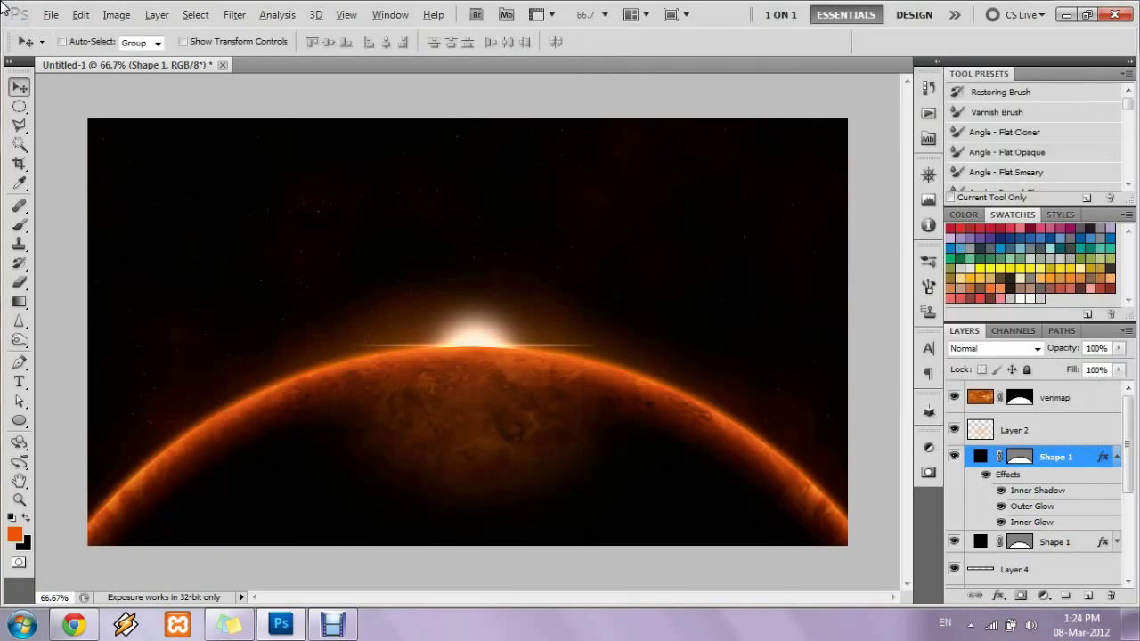
# - Draw a black circle shape in the upper right sky
pyautogui.click(1117, 456)
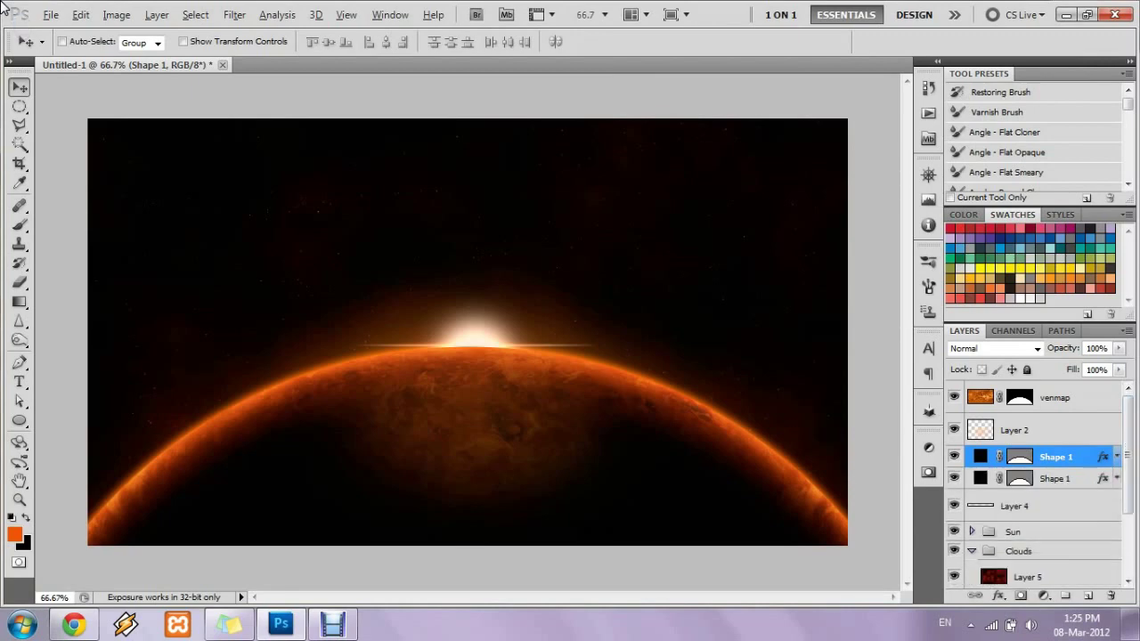
pyautogui.keyDown('ctrl'); pyautogui.click(1054, 478); pyautogui.keyUp('ctrl')
pyautogui.keyDown('ctrl'); pyautogui.click(1054, 478); pyautogui.keyUp('ctrl')
pyautogui.press('u')
pyautogui.moveTo(661, 163); pyautogui.dragTo(773, 275)
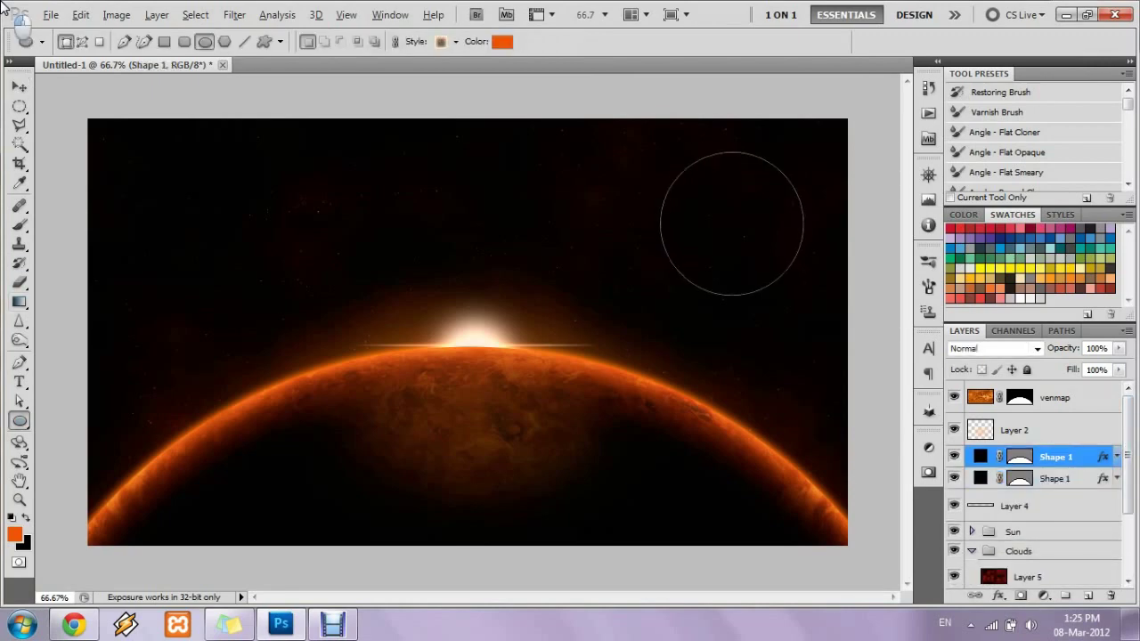
pyautogui.doubleClick(979, 456)
pyautogui.press('Return')
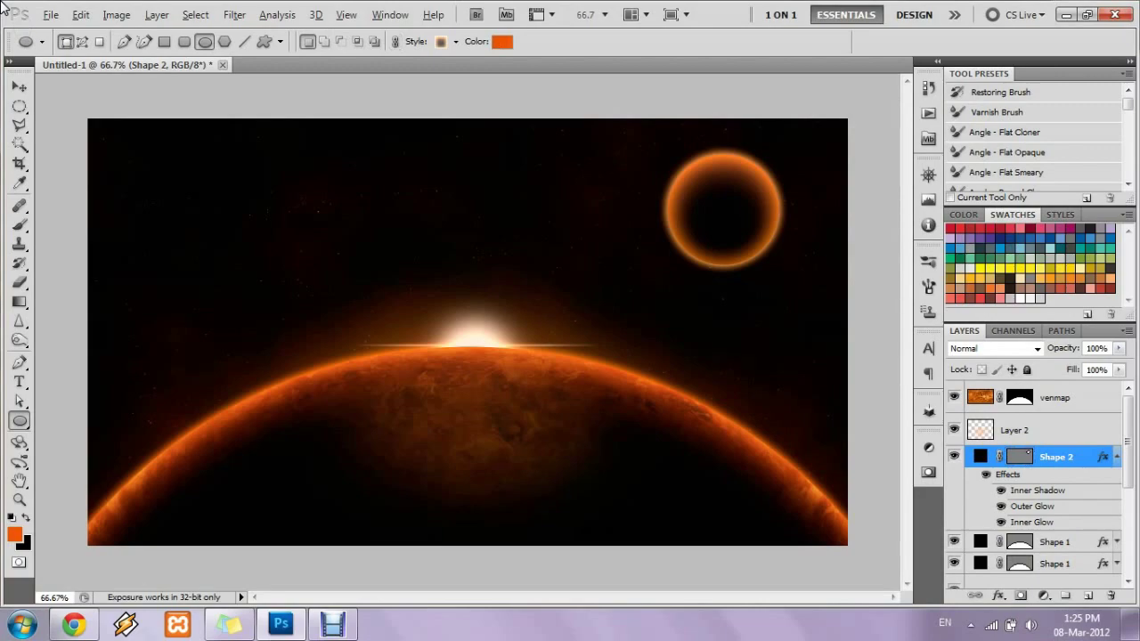
# - Place the TXTR1308 pebble texture and scale it down over the circle
pyautogui.hotkey('alt', 'f')
pyautogui.press('l')
pyautogui.scroll(-5, 730, 276)
pyautogui.scroll(-10, 730, 276)
pyautogui.scroll(-5, 731, 276)
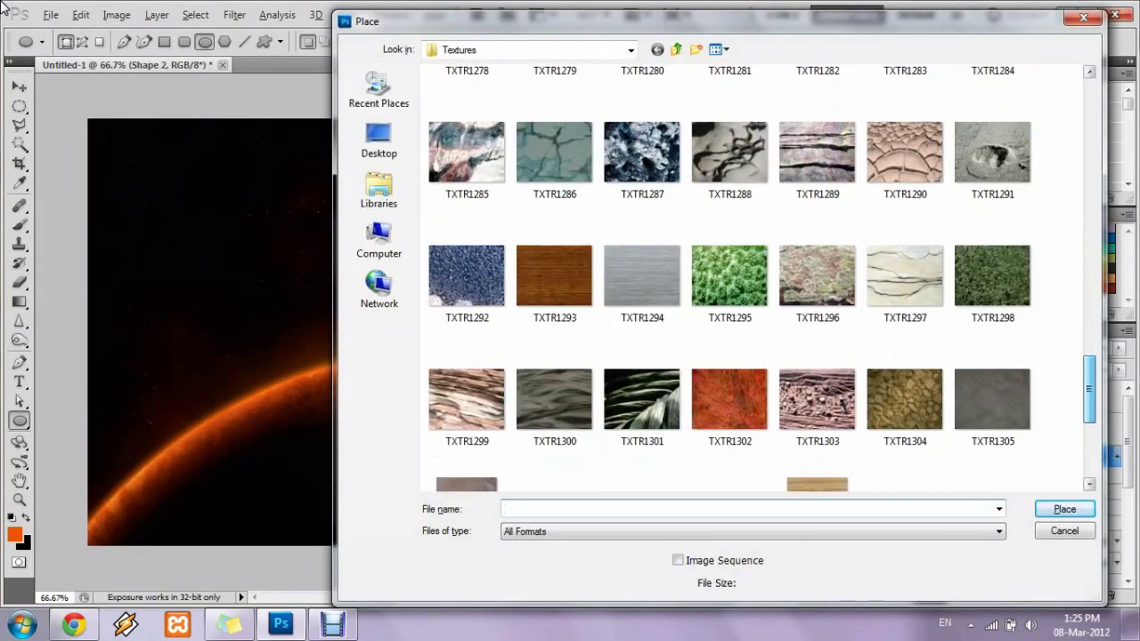
pyautogui.scroll(-2, 730, 276)
pyautogui.doubleClick(631, 258)
pyautogui.moveTo(471, 333); pyautogui.dragTo(600, 356)
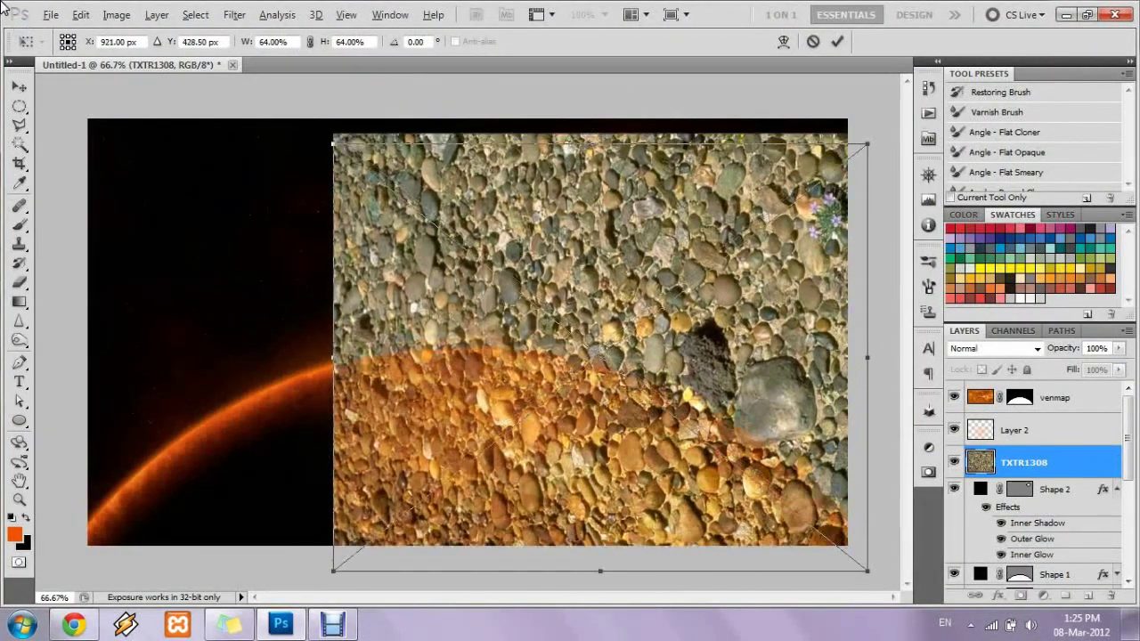
pyautogui.moveTo(868, 570); pyautogui.dragTo(667, 420)
pyautogui.moveTo(596, 358); pyautogui.dragTo(705, 211)
pyautogui.moveTo(763, 275); pyautogui.dragTo(804, 274)
pyautogui.press('Return')
# - Spherize a circular area of the texture, mask it to the circle, and set Overlay at lower opacity
pyautogui.press('u')
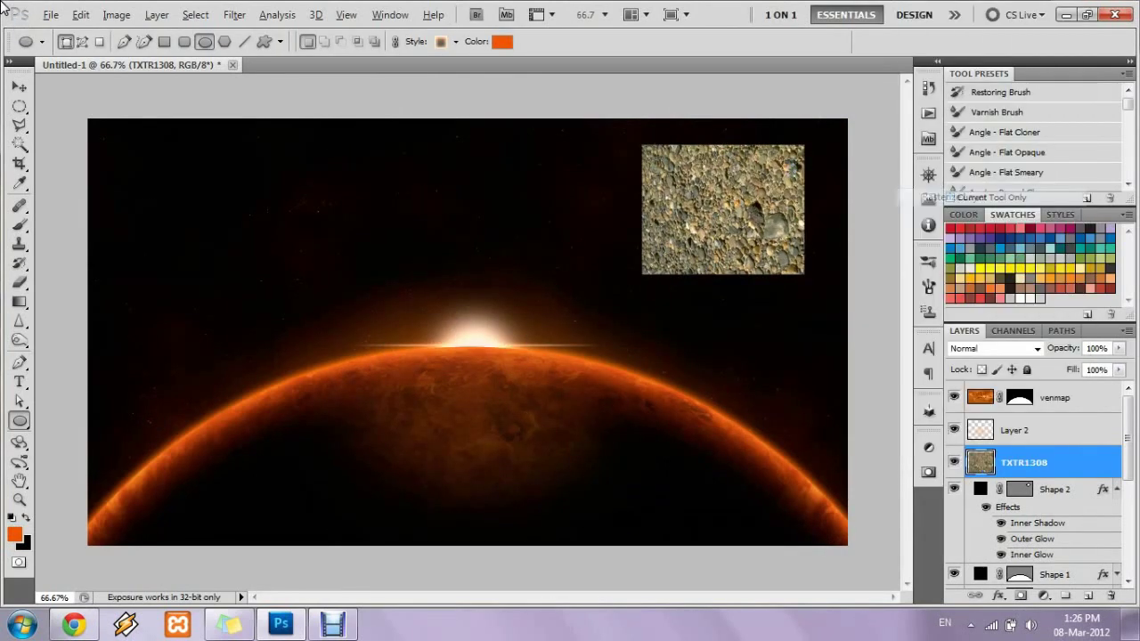
pyautogui.moveTo(666, 153); pyautogui.dragTo(784, 269)
pyautogui.click(234, 14)
pyautogui.click(142, 348)
pyautogui.click(1024, 122)
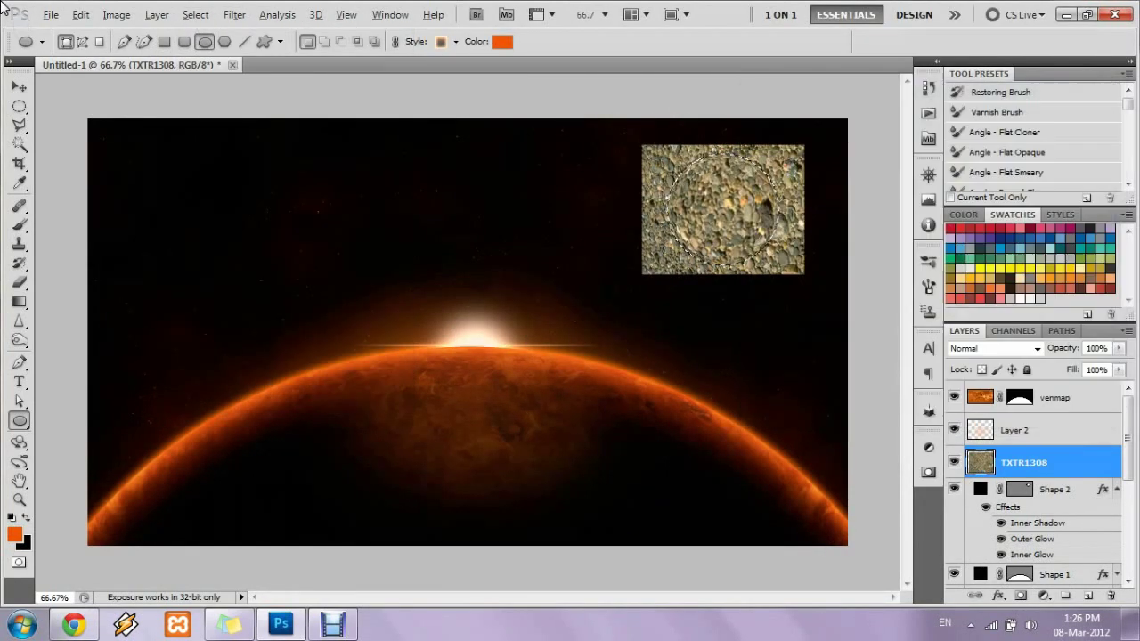
pyautogui.click(1022, 595)
pyautogui.click(995, 348)
pyautogui.click(1005, 387)
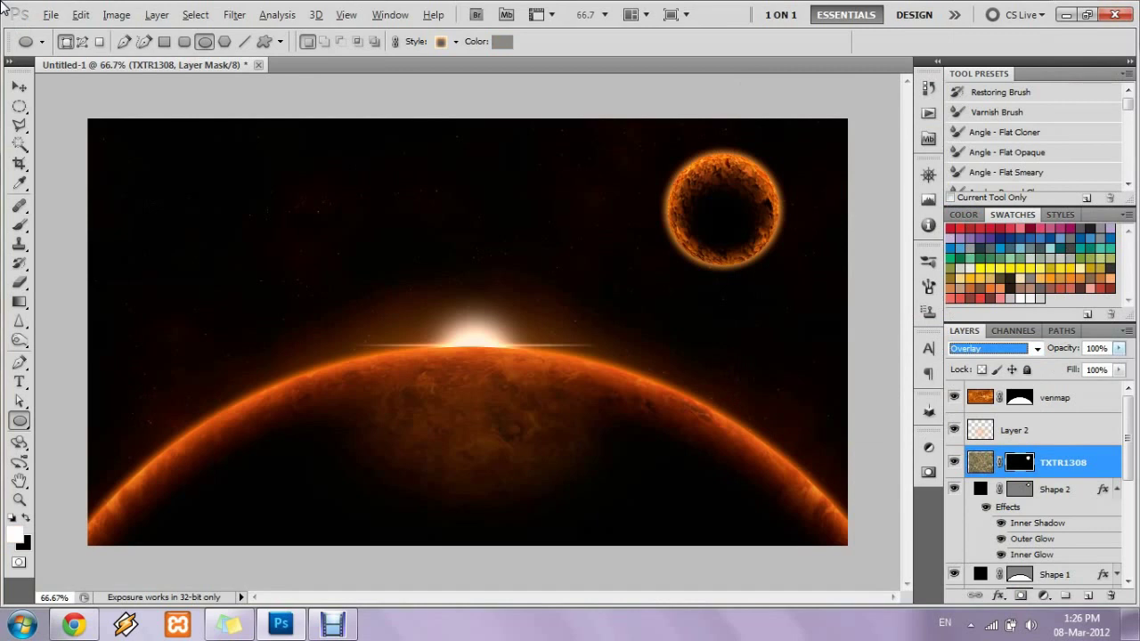
pyautogui.moveTo(1118, 348); pyautogui.dragTo(1054, 365)
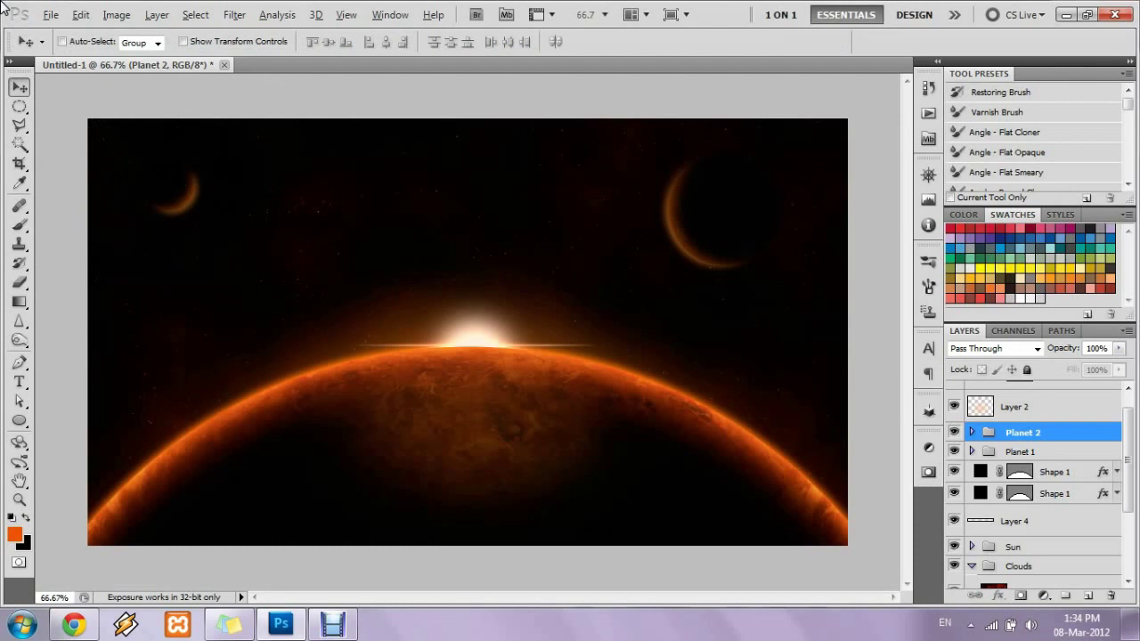
# - Repaint Planet 2's mask into a thin crescent and rotate the Planet 1 crescent
pyautogui.click(972, 432)
pyautogui.click(1039, 452)
pyautogui.press('b')
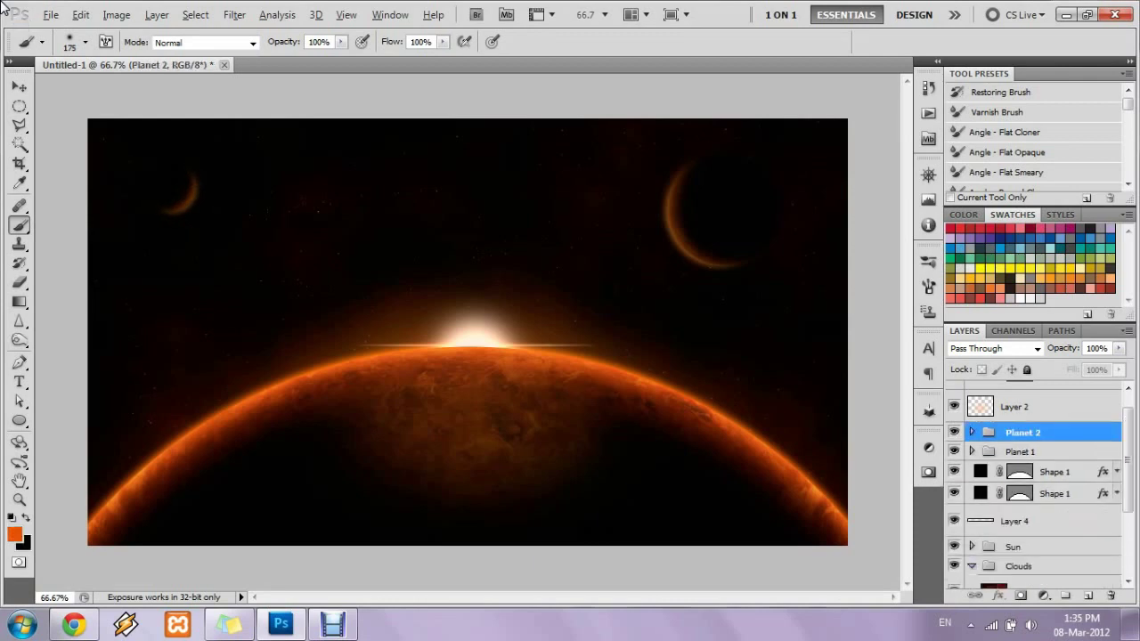
pyautogui.press('v')
pyautogui.hotkey('ctrl', 't')
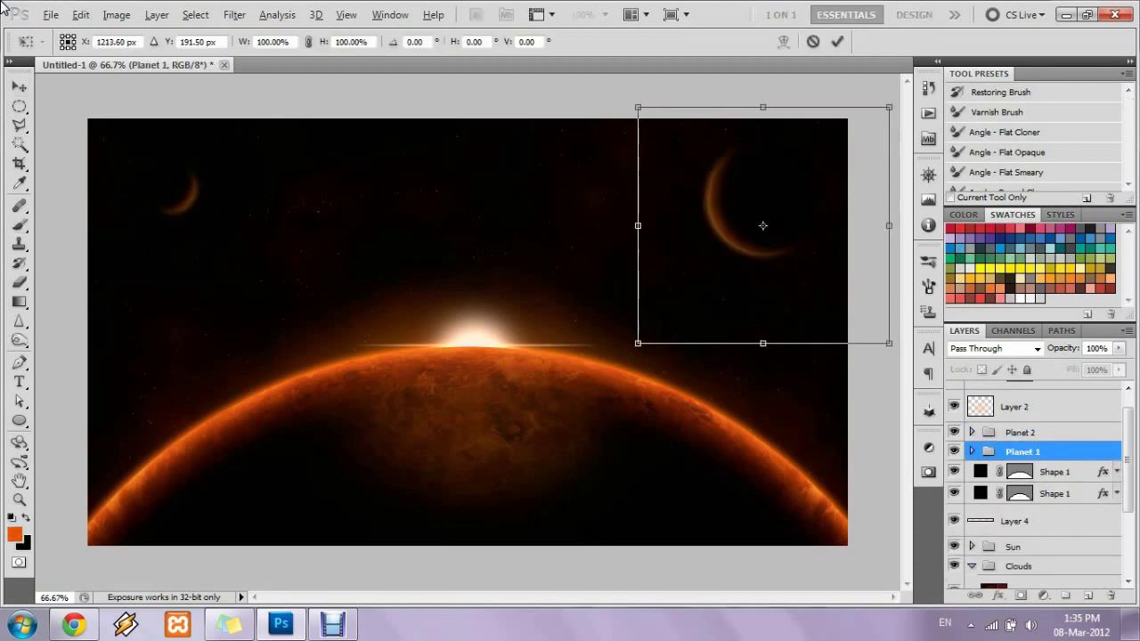
pyautogui.press('Return')
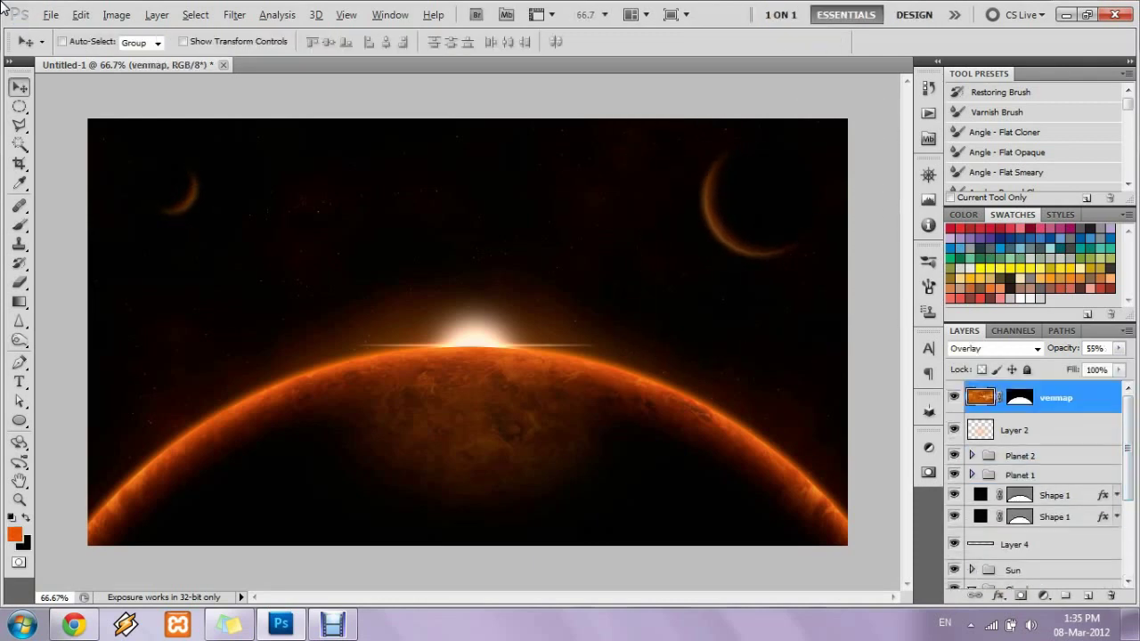
# - On a new layer, type 'THE PLANET' below the horizon
pyautogui.hotkey('ctrl', 'shift', 'alt', 'n')
pyautogui.press('t')
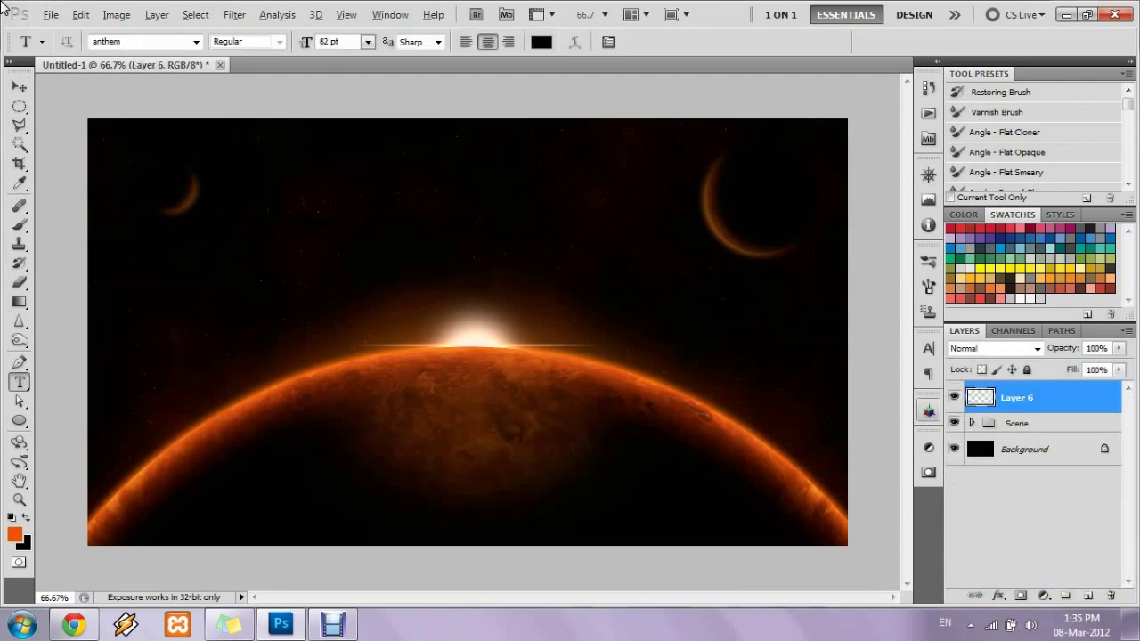
pyautogui.click(476, 471)
pyautogui.click(195, 42)
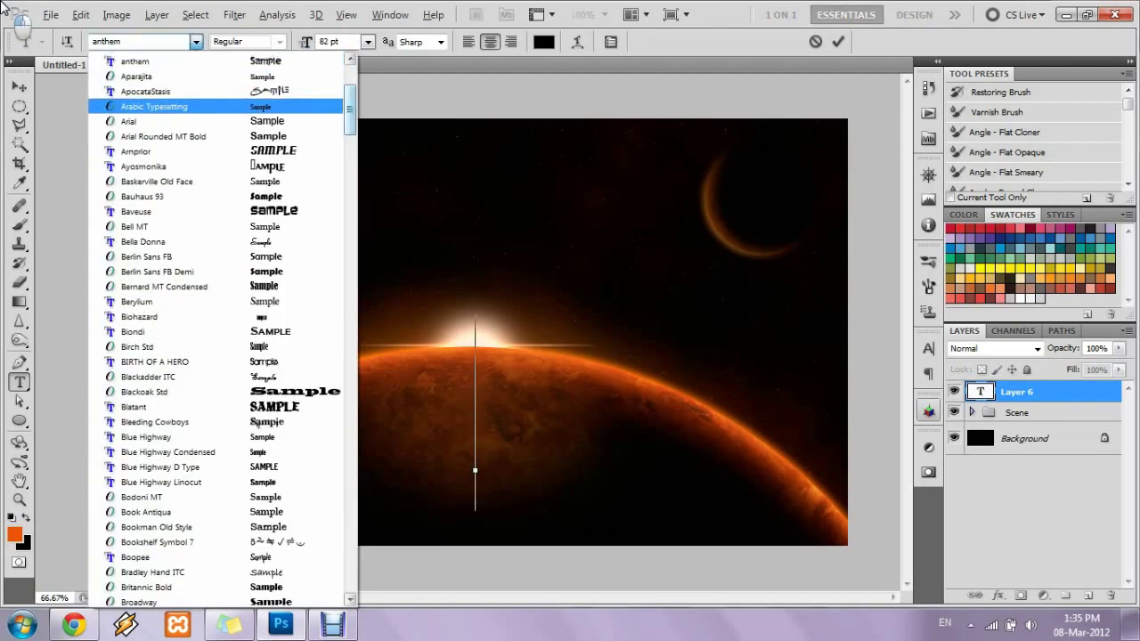
pyautogui.press('Return')
pyautogui.write('THE')
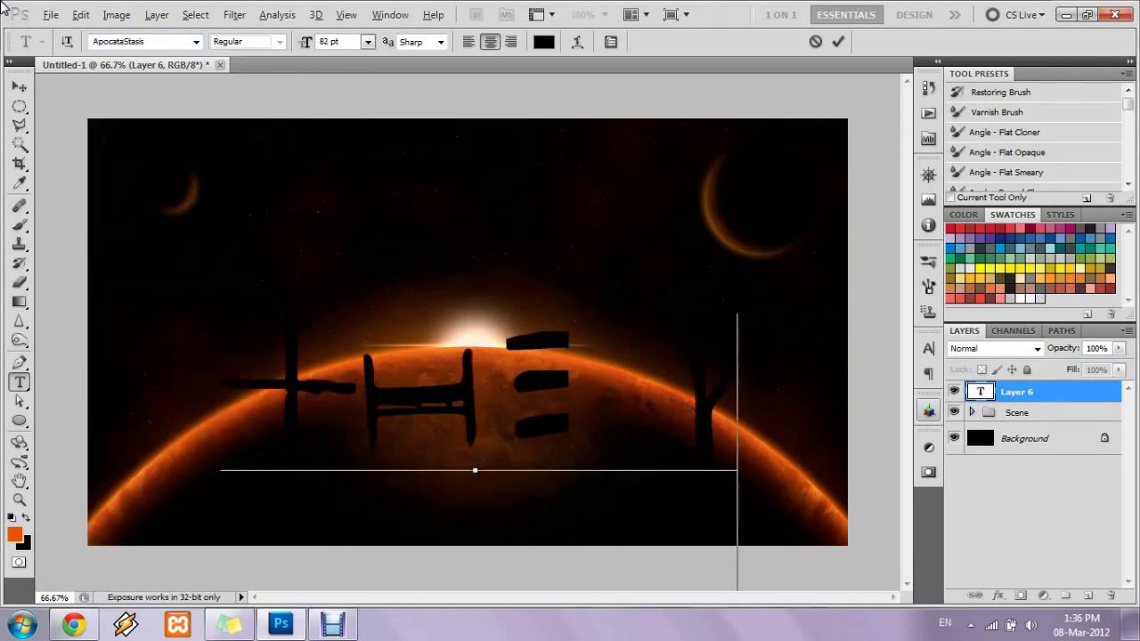
pyautogui.write(' PLANET')
pyautogui.hotkey('ctrl', 'Return')
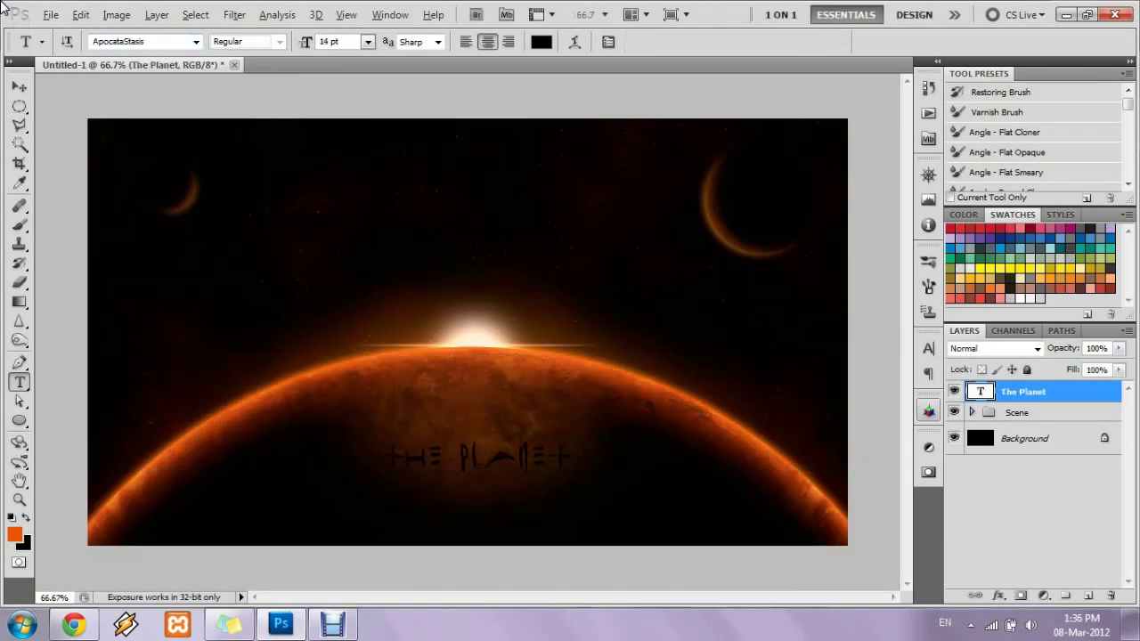
pyautogui.press('v')
# - Restyle the title in Trajan Pro 7 pt with 460 tracking and a new colour
pyautogui.doubleClick(980, 392)
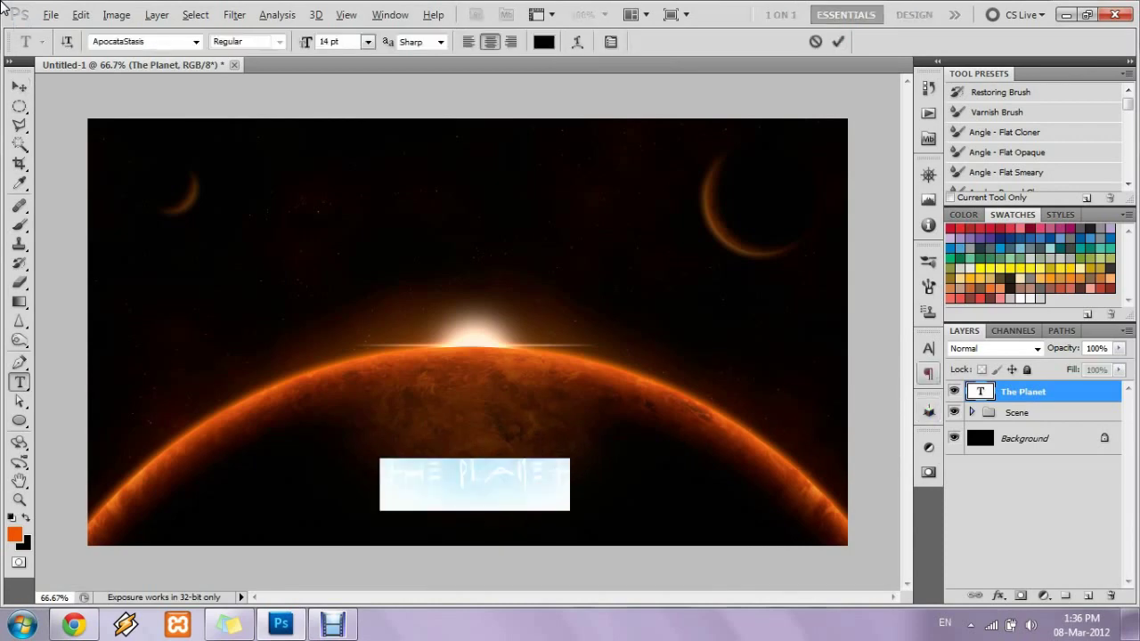
pyautogui.click(543, 42)
pyautogui.click(541, 328)
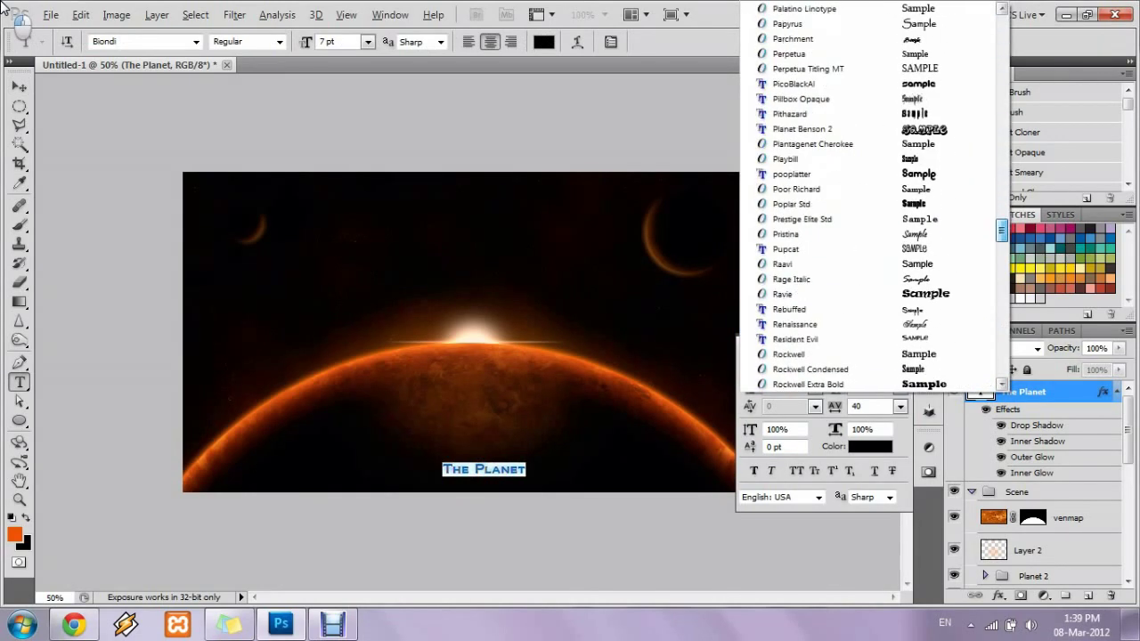
pyautogui.write('460')
pyautogui.press('Return')
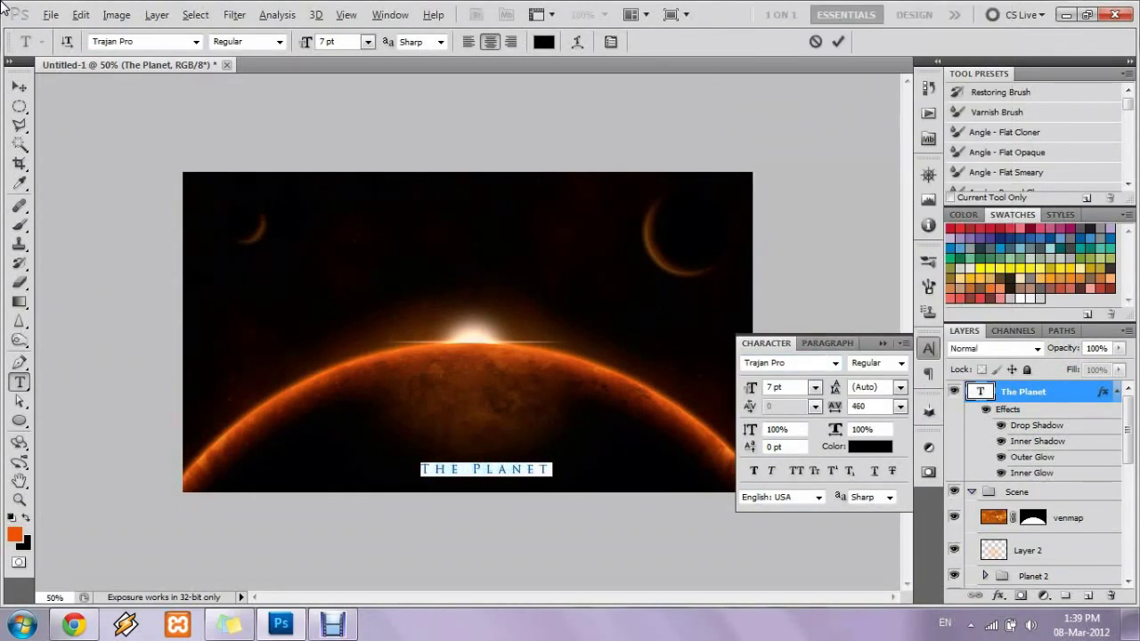
pyautogui.hotkey('ctrl', 'Return')
pyautogui.press('v')
pyautogui.press('Escape')
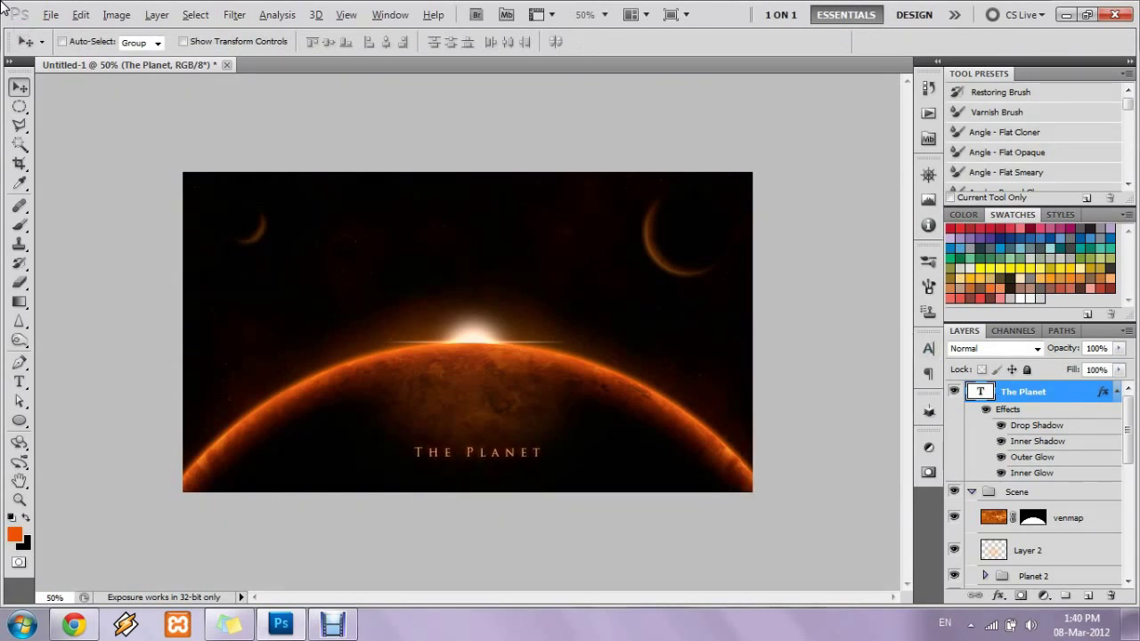
# - Select Layer 2 in the Scene group and apply a free transform to it
pyautogui.scroll(-5, 1033, 480)
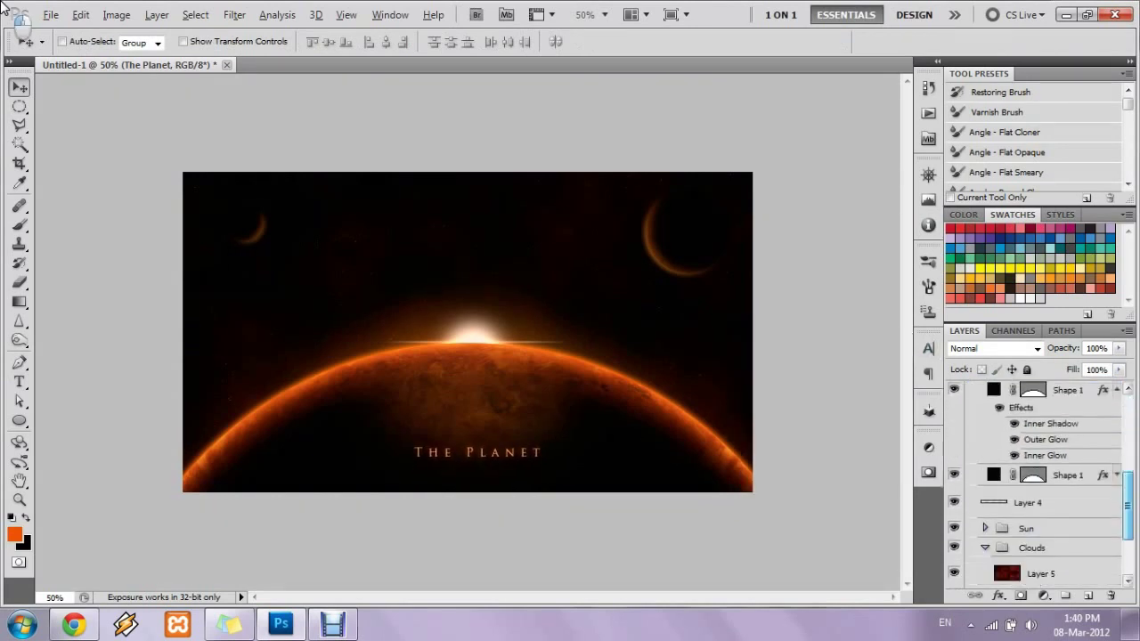
pyautogui.click(1026, 468)
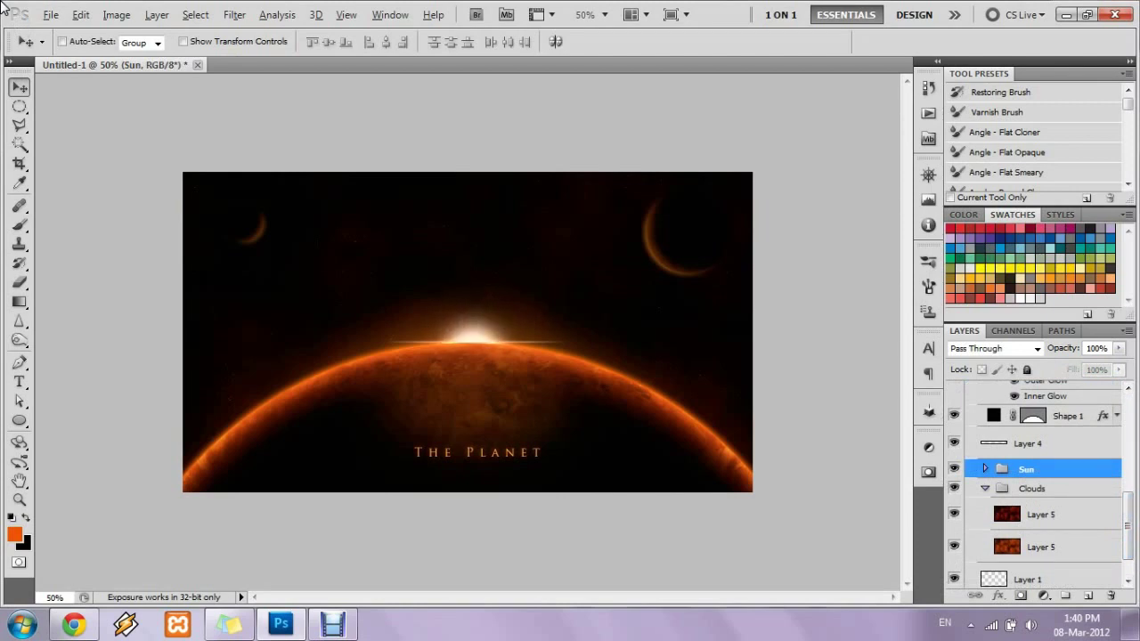
pyautogui.click(1030, 476)
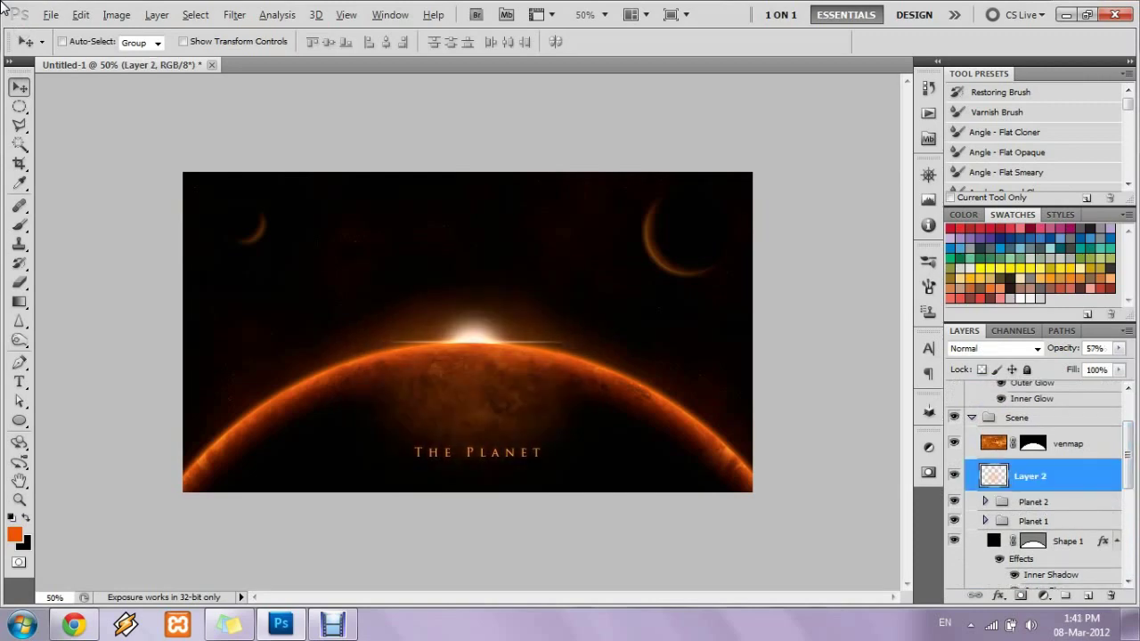
pyautogui.hotkey('ctrl', 't')
pyautogui.press('Return')
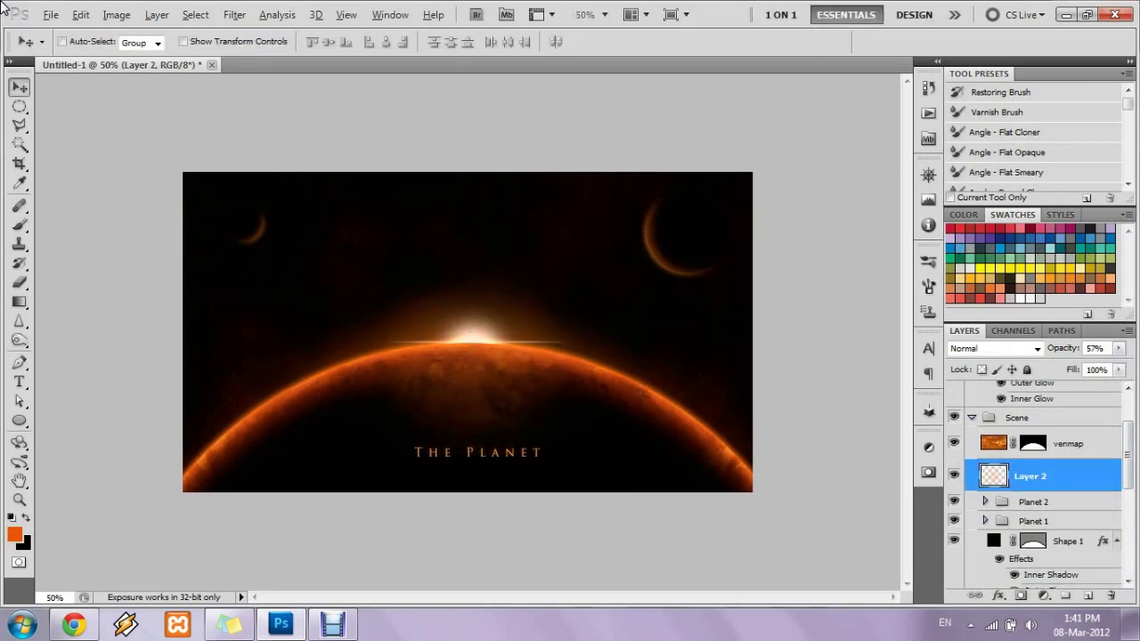
# - Save the artwork as 'The Planet' in a new folder named Planet
pyautogui.hotkey('ctrl', 'shift', 's')
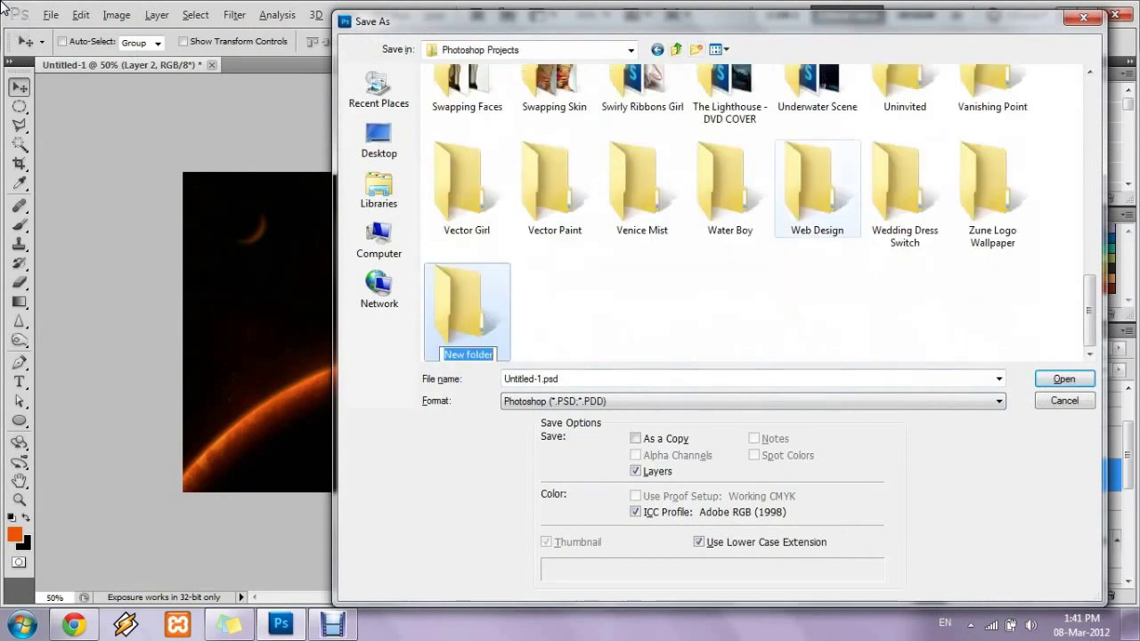
pyautogui.write('Planet')
pyautogui.press('Return')
pyautogui.press('Return')
pyautogui.write('The Planet')
pyautogui.press('Return')
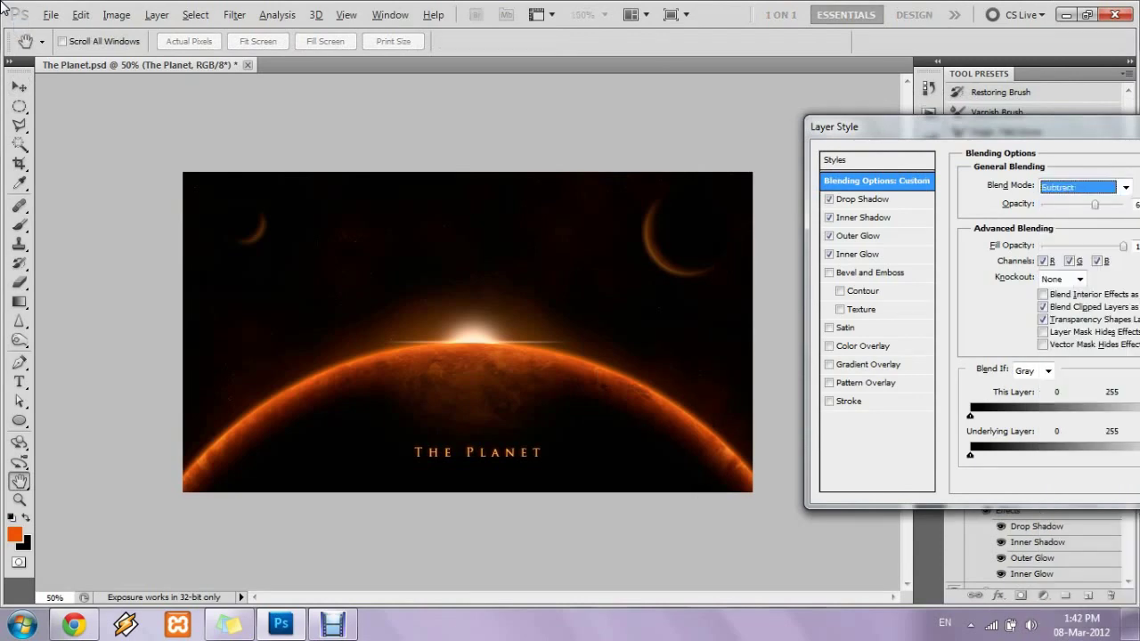
# - Adjust the title layer's blend mode and opacity settings, zooming to inspect the text
pyautogui.press('Tab')
pyautogui.hotkey('ctrl', '-')
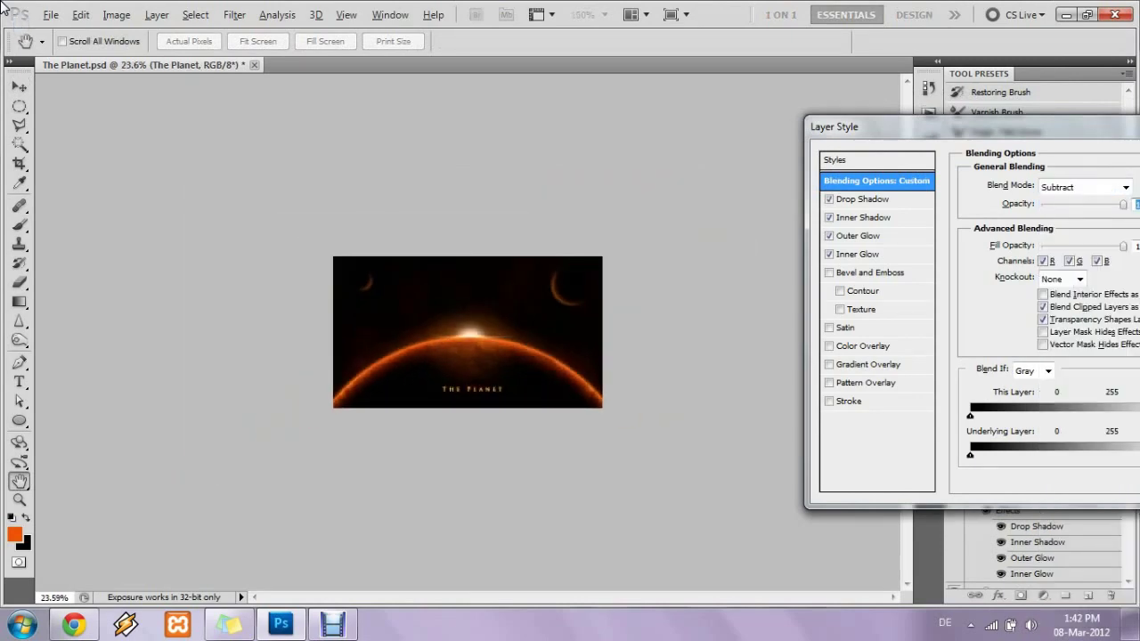
pyautogui.hotkey('ctrl', '+')
pyautogui.hotkey('shift', 'Tab')
pyautogui.press('Down')
pyautogui.press('Down')
pyautogui.press('Down')
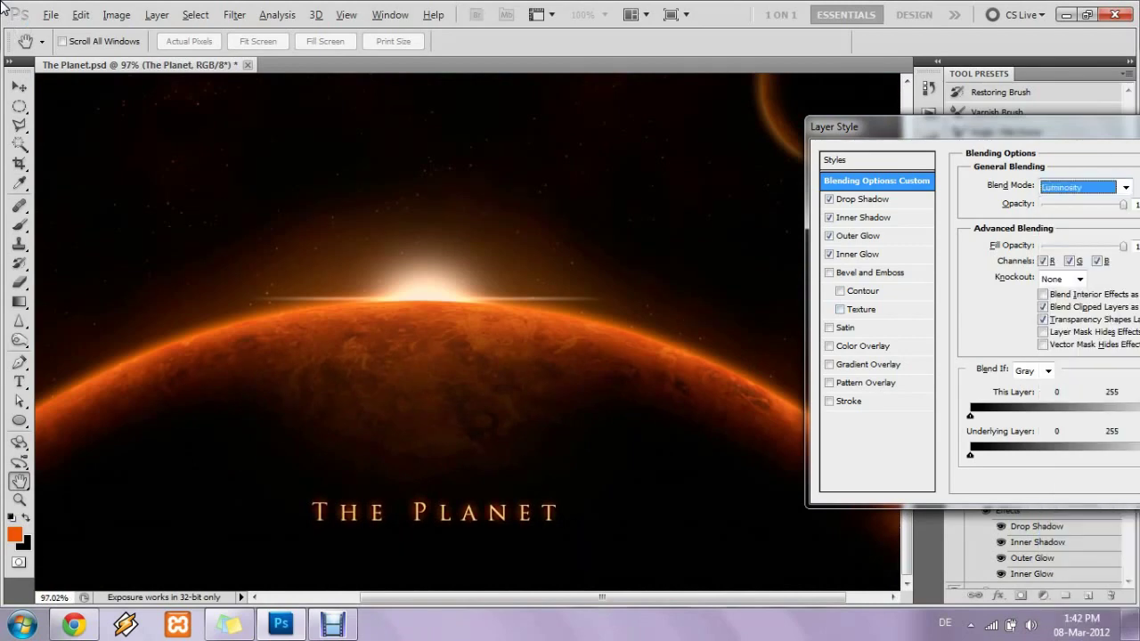
pyautogui.press('Escape')
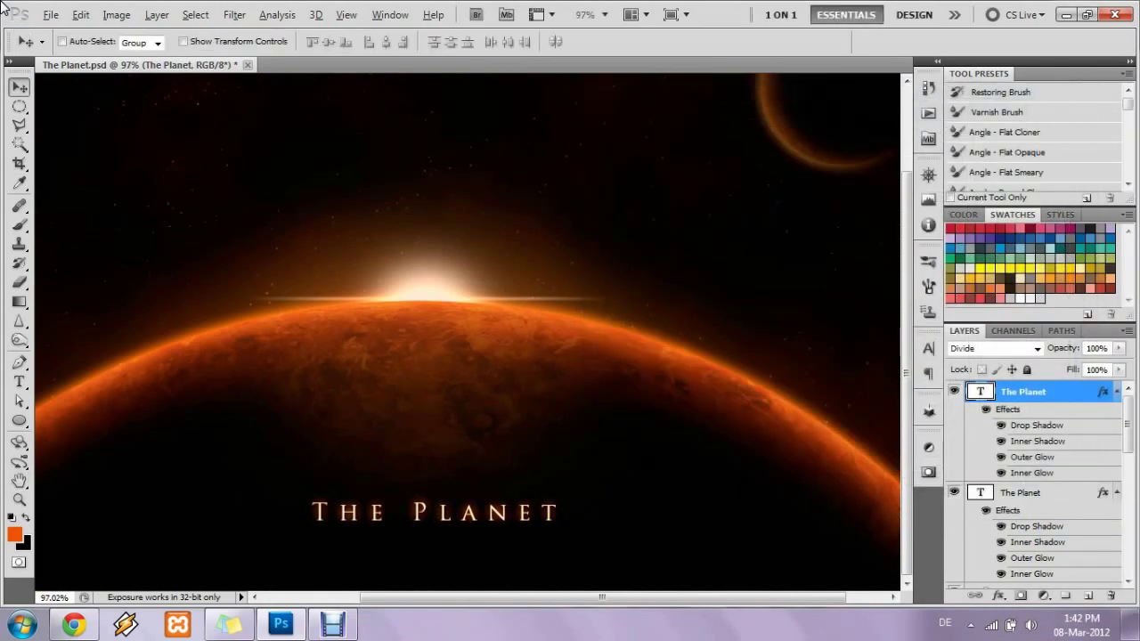
pyautogui.hotkey('ctrl', '-')
pyautogui.hotkey('ctrl', '-')
# - Duplicate the title layer and retype the copy as the date 12.12.12
pyautogui.hotkey('alt', ']')
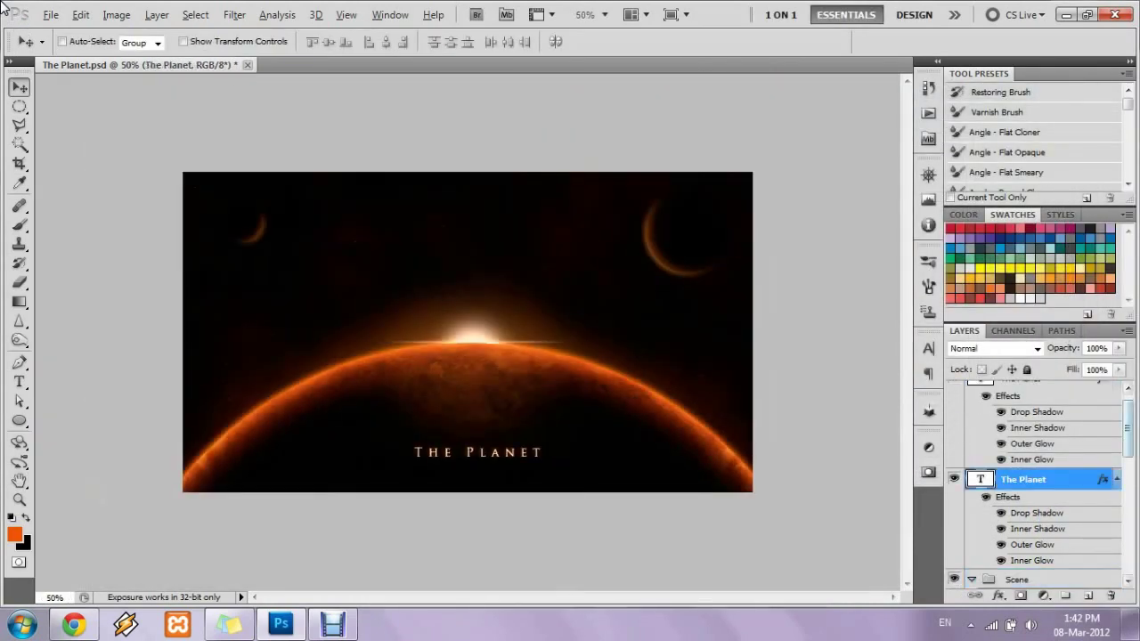
pyautogui.press('t')
pyautogui.hotkey('ctrl', 'j')
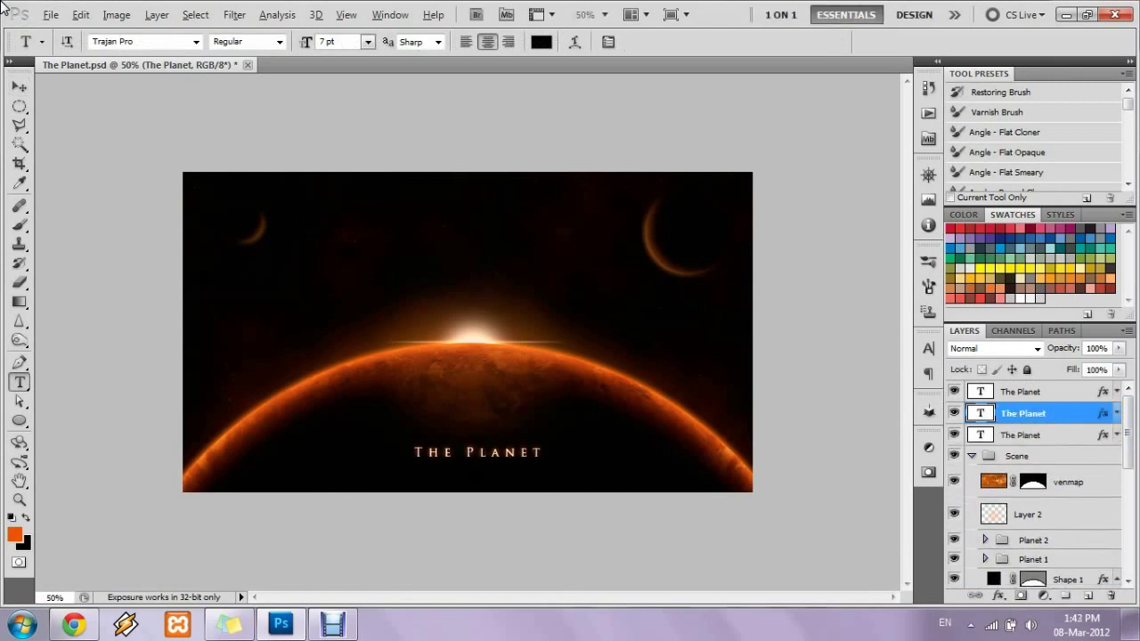
pyautogui.press('v')
pyautogui.press('t')
pyautogui.press('Return')
pyautogui.write('12.12.12')
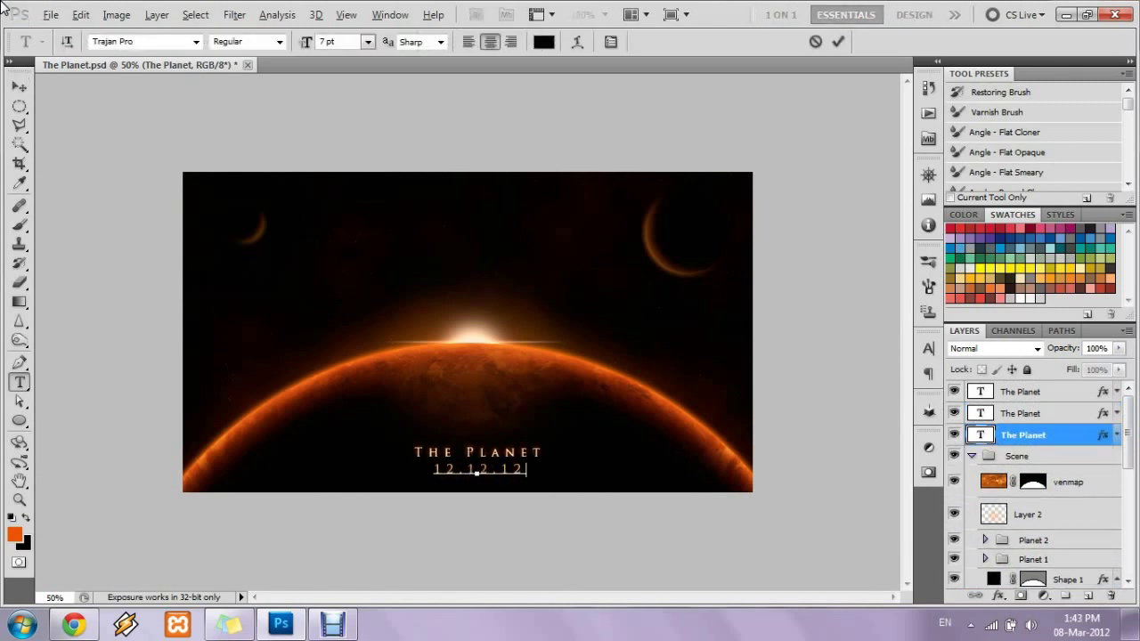
pyautogui.hotkey('ctrl', 'a')
pyautogui.hotkey('ctrl', 'Return')
pyautogui.press('v')
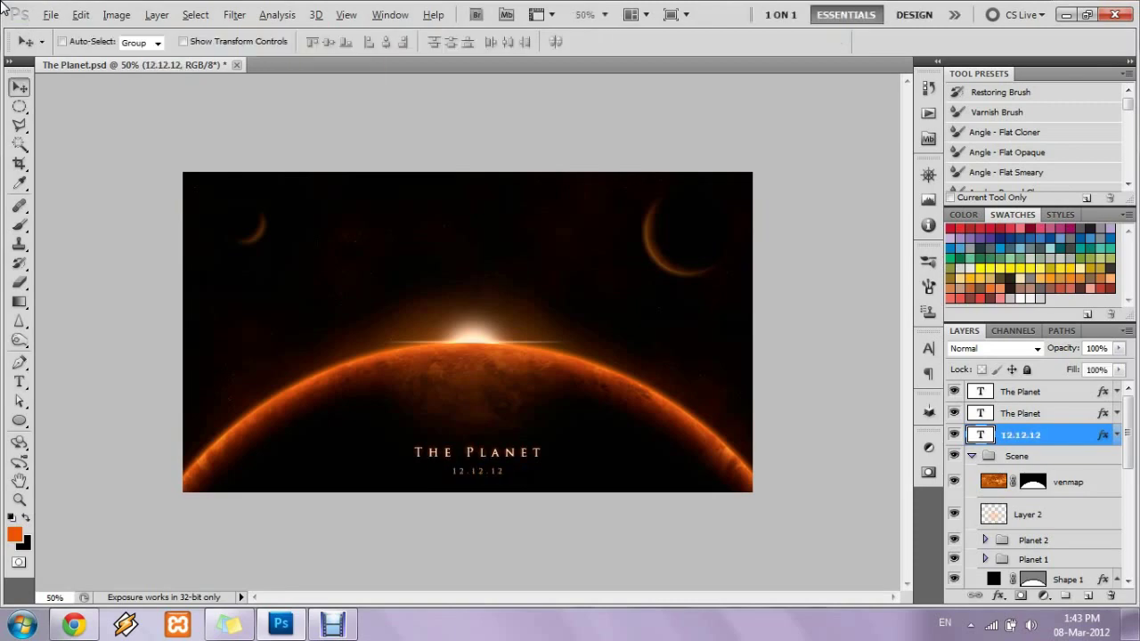
# - Zoom to 100% and open the Layer Style blending options from the Layers panel
pyautogui.hotkey('ctrl', '-')
pyautogui.hotkey('ctrl', '1')
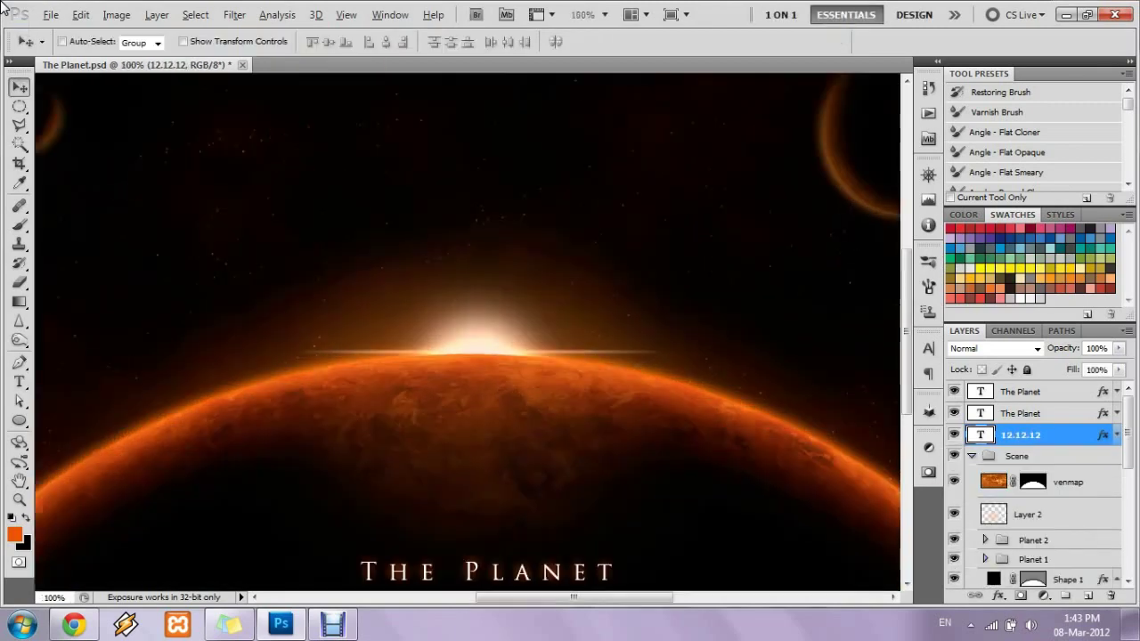
pyautogui.click(1117, 435)
pyautogui.doubleClick(1024, 433)
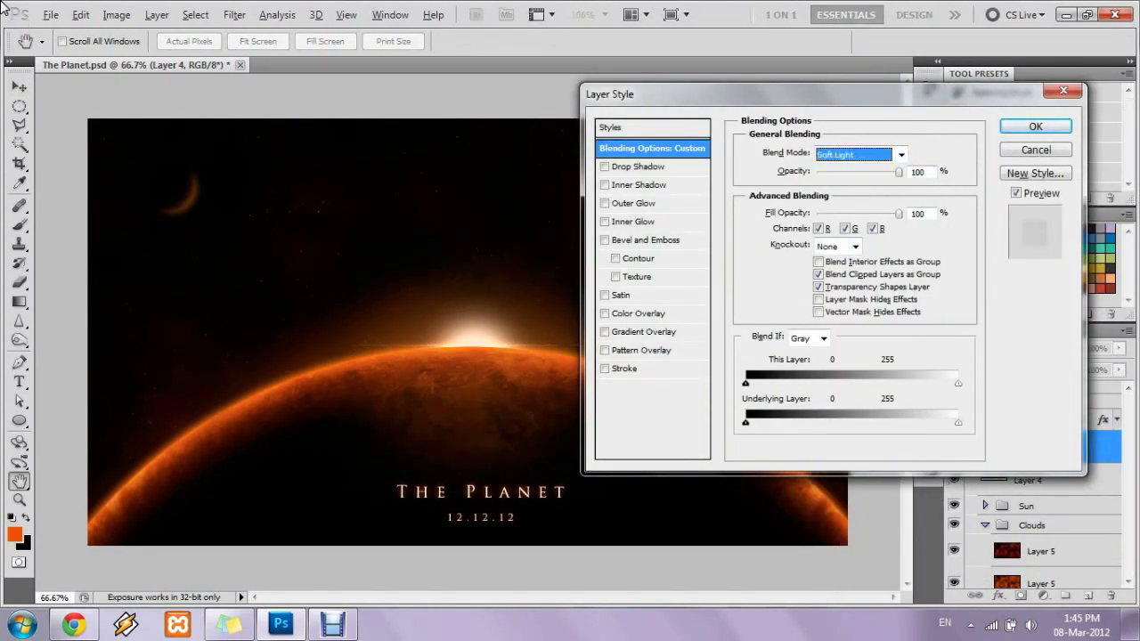
# - Set the sun streak layer to Exclusion blending with lowered opacity
pyautogui.press('Down')
pyautogui.press('Down')
pyautogui.press('Down')
pyautogui.press('Up')
pyautogui.press('Up')
pyautogui.press('Up')
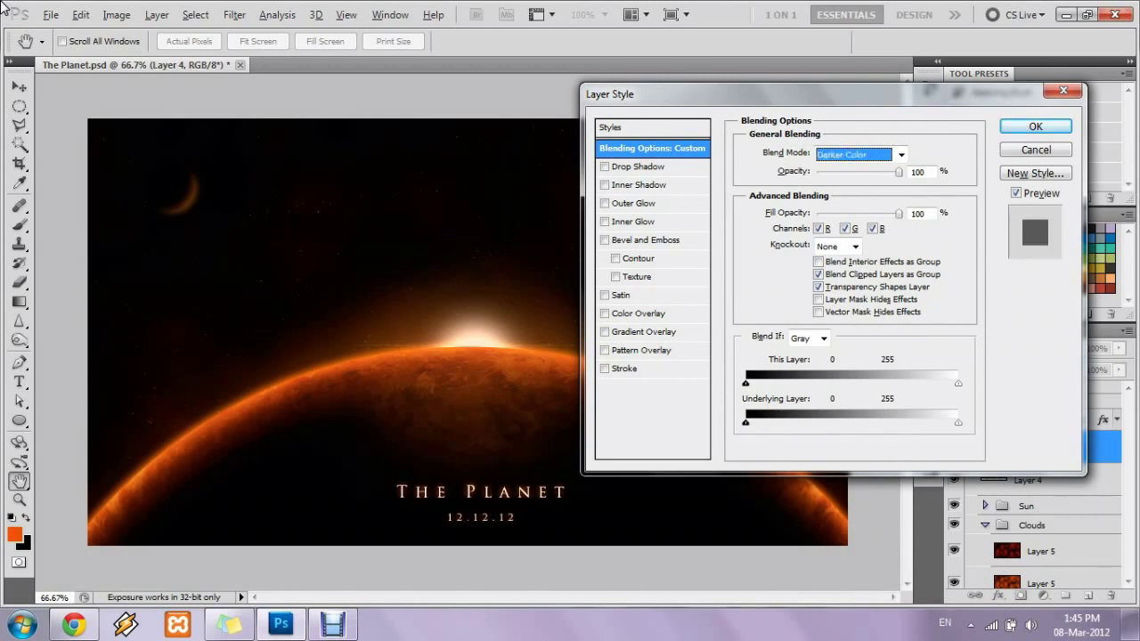
pyautogui.press('Down')
pyautogui.press('Down')
pyautogui.press('Down')
pyautogui.press('Down')
pyautogui.press('Down')
pyautogui.press('Down')
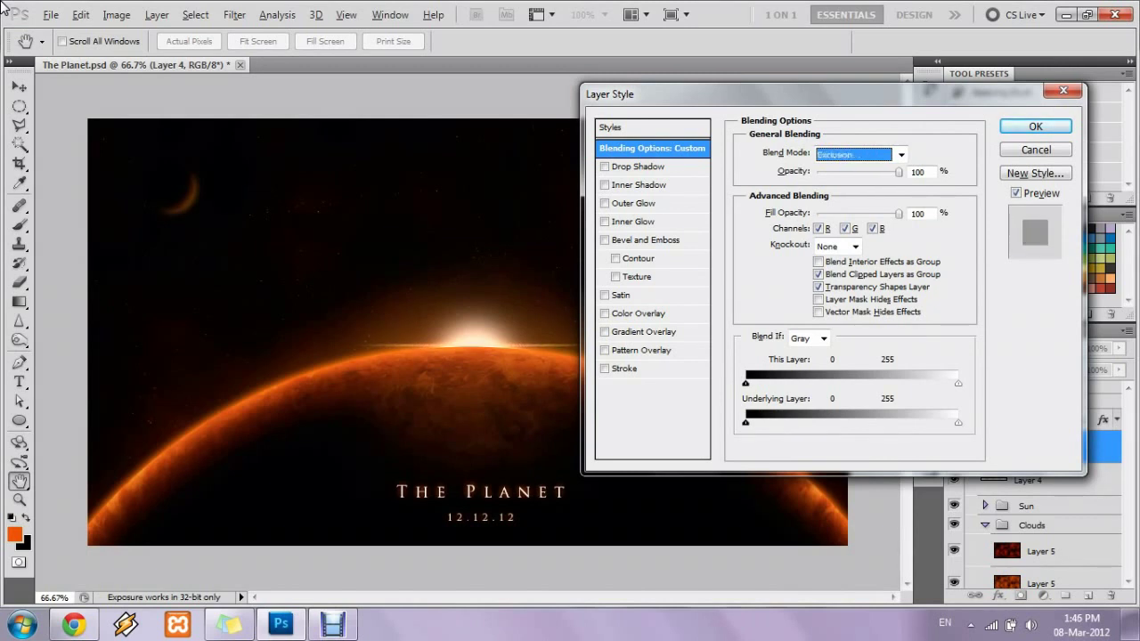
pyautogui.press('Tab')
pyautogui.hotkey('shift', 'Down')
pyautogui.hotkey('shift', 'Down')
pyautogui.hotkey('shift', 'Down')
pyautogui.press('Return')
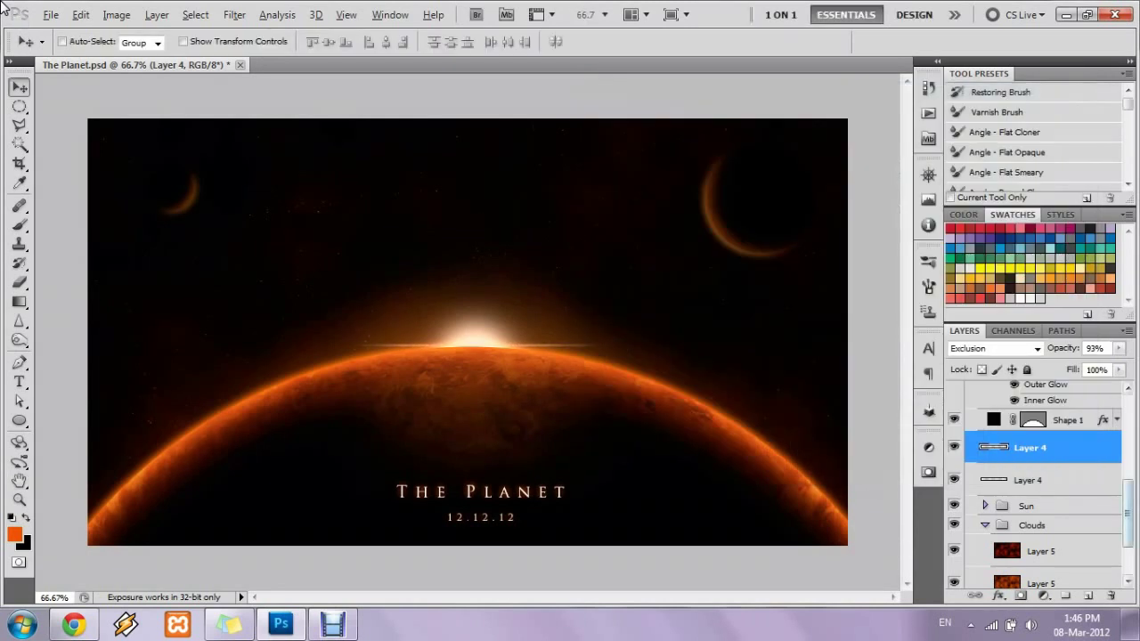
# - Add a new top layer filled with black
pyautogui.hotkey('alt', ']')
pyautogui.hotkey('alt', ']')
pyautogui.hotkey('alt', ']')
pyautogui.hotkey('alt', ']')
pyautogui.hotkey('alt', ']')
pyautogui.hotkey('alt', ']')
pyautogui.hotkey('ctrl', 'shift', 'alt', 'n')
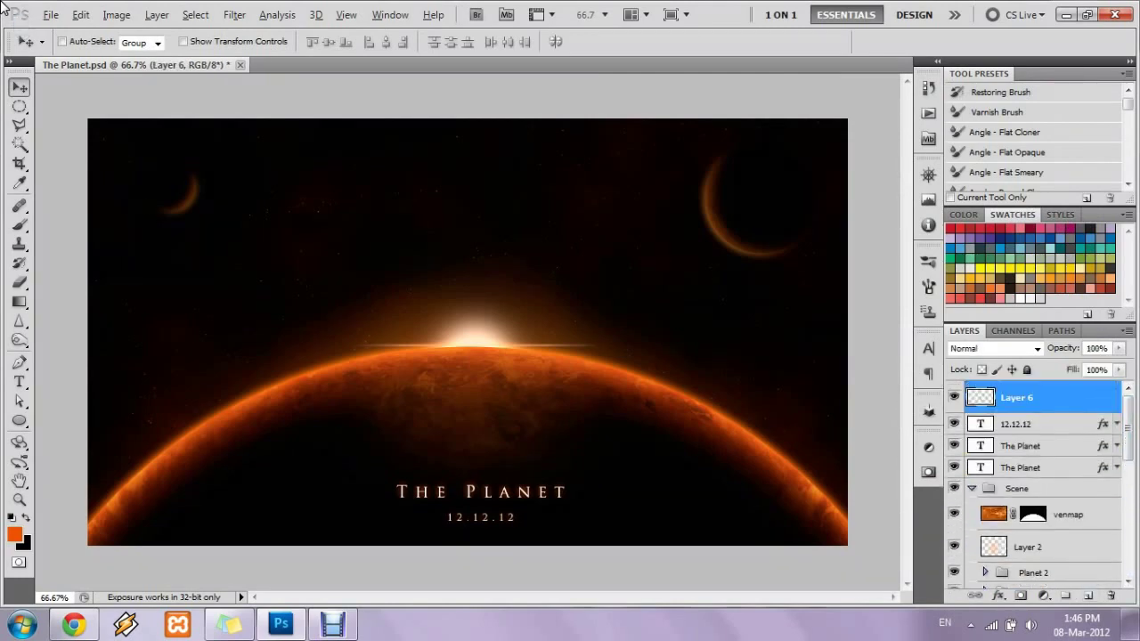
pyautogui.hotkey('shift', 'F5')
pyautogui.press('Return')
pyautogui.hotkey('alt', 't')
# - Render a 50-300mm Zoom lens flare at 38 on the black layer
pyautogui.press('r')
pyautogui.press('l')
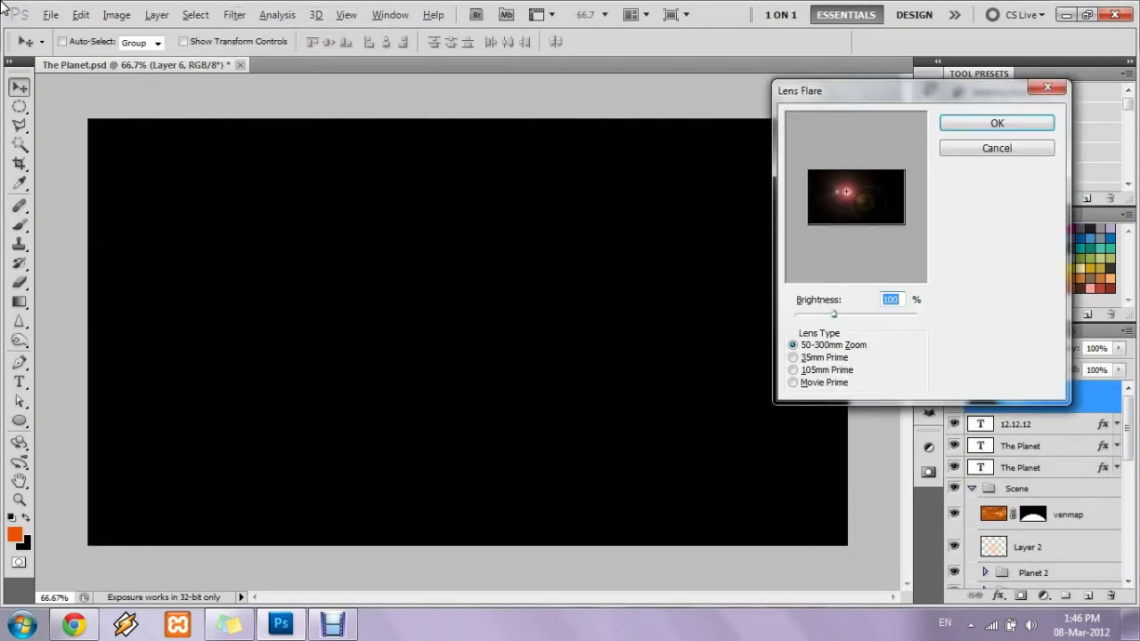
pyautogui.hotkey('alt', '1')
pyautogui.hotkey('alt', 'z')
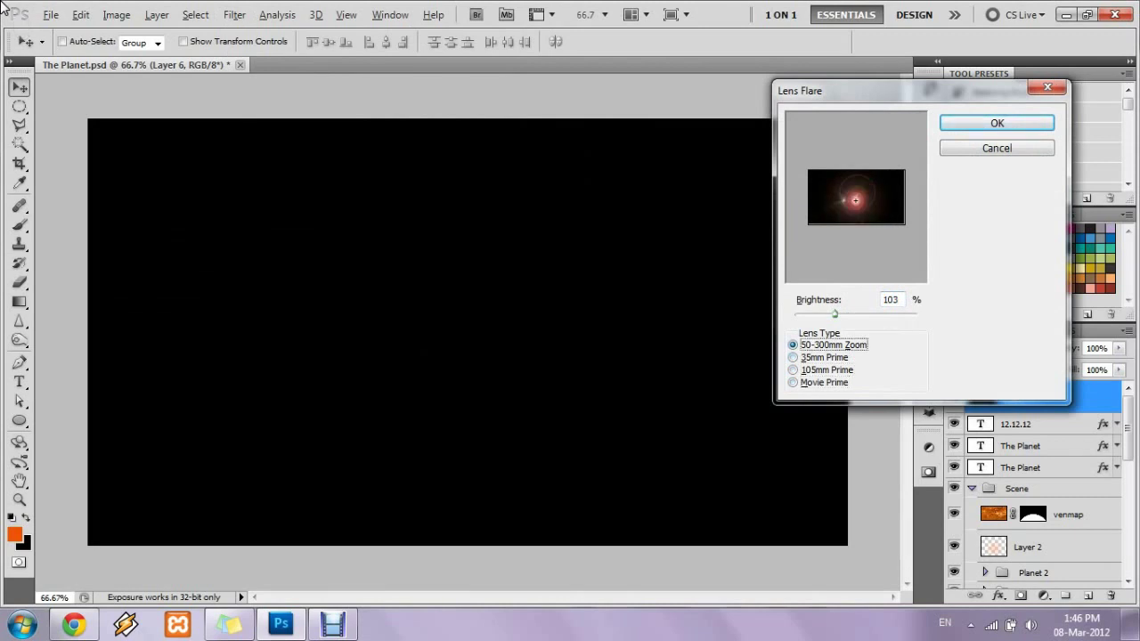
pyautogui.write('38')
pyautogui.press('Return')
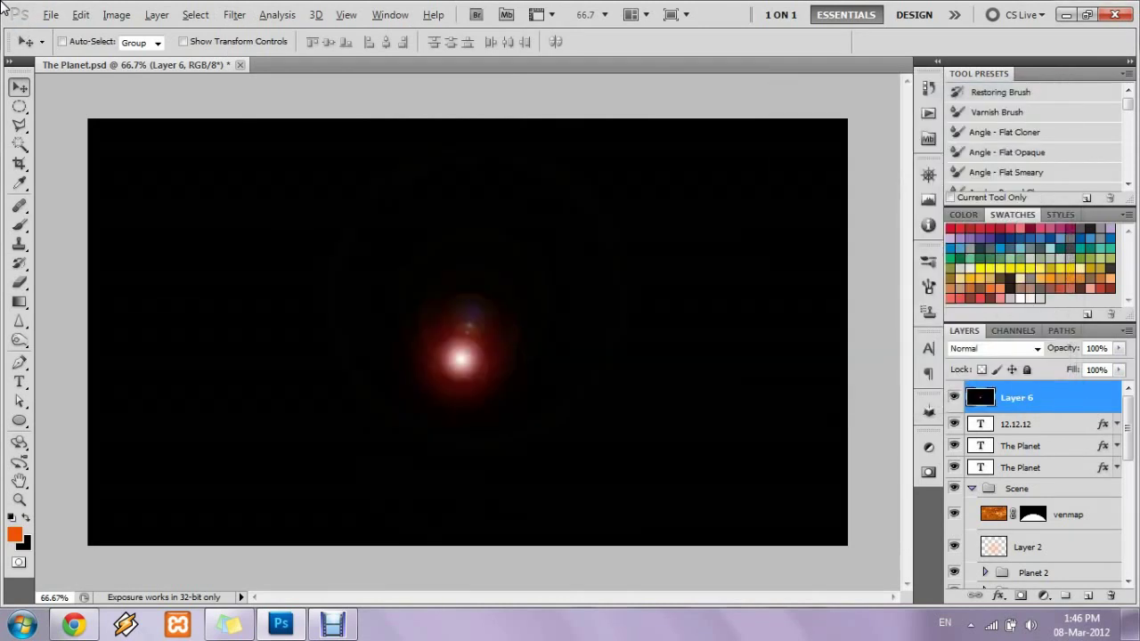
# - Set the flare layer's blend mode to Linear Dodge (Add)
pyautogui.hotkey('alt', 'l')
pyautogui.press('y')
pyautogui.press('b')
pyautogui.hotkey('alt', 'Down')
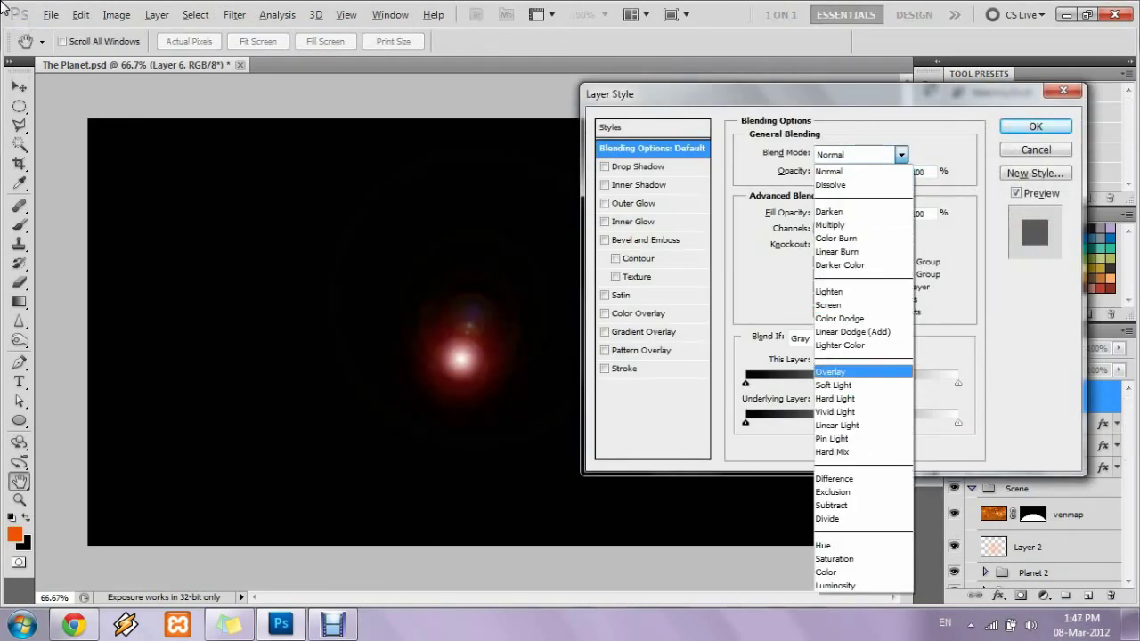
pyautogui.press('Up')
pyautogui.press('Up')
pyautogui.press('Return')
pyautogui.press('Return')
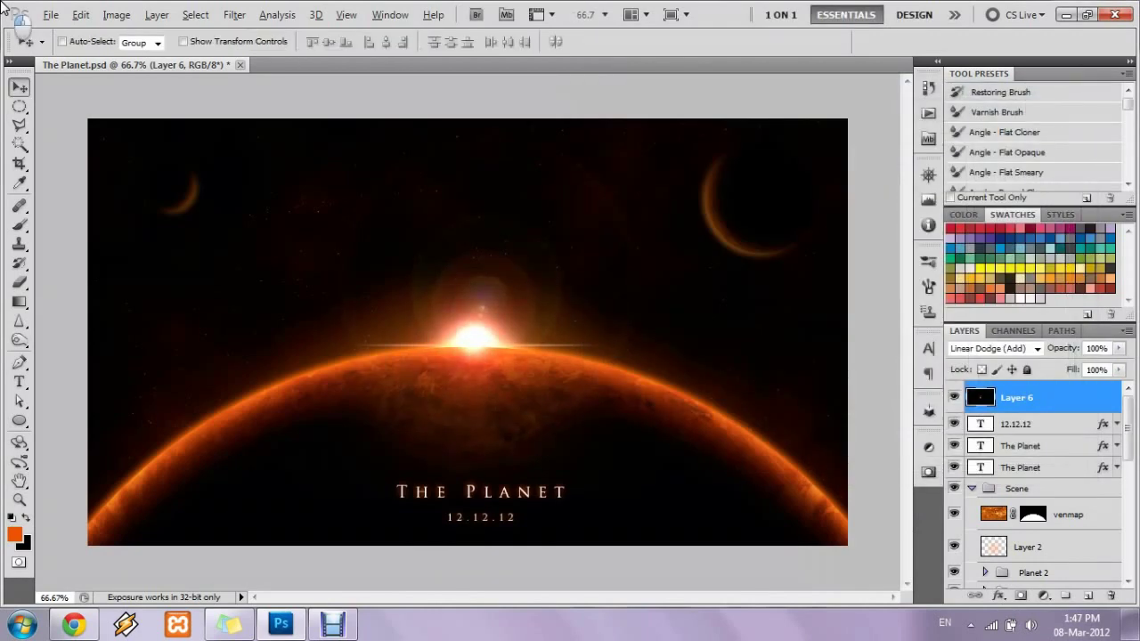
# - Scale the lens flare down to about 77% and dim it to 81% opacity
pyautogui.press('5')
pyautogui.press('0')
pyautogui.hotkey('ctrl', 't')
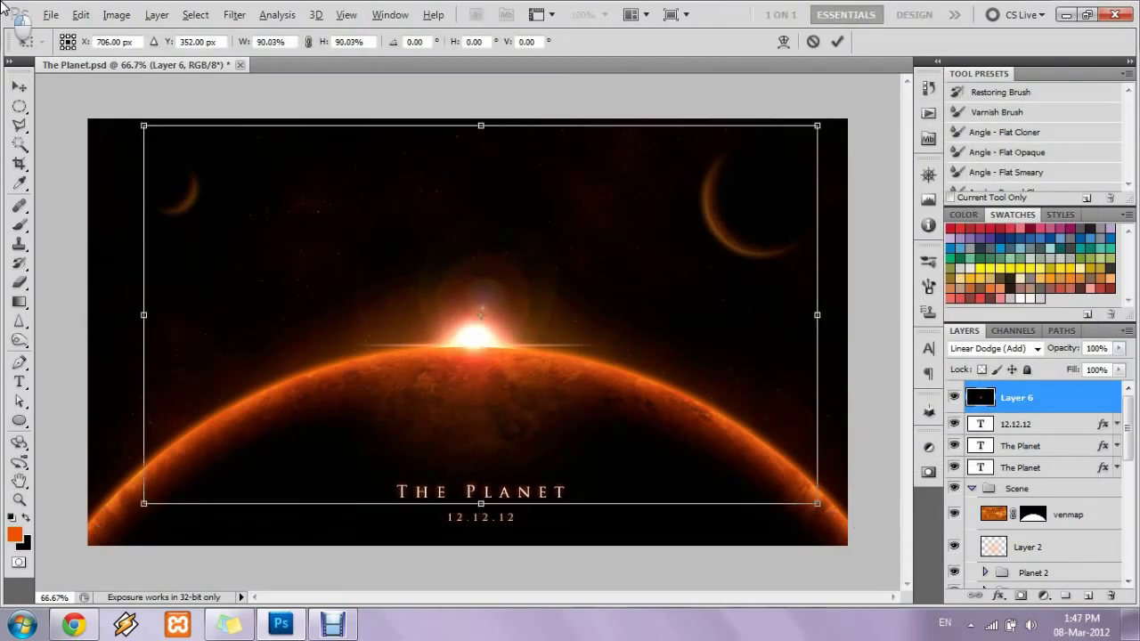
pyautogui.moveTo(144, 125); pyautogui.dragTo(186, 162)
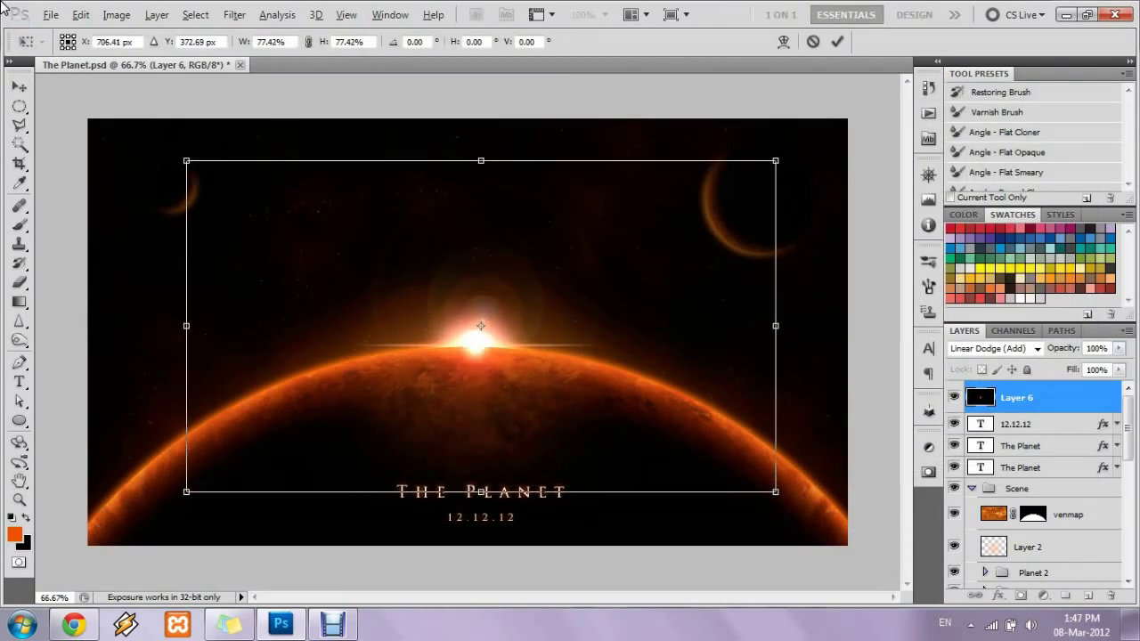
pyautogui.press('Return')
pyautogui.click(1120, 348)
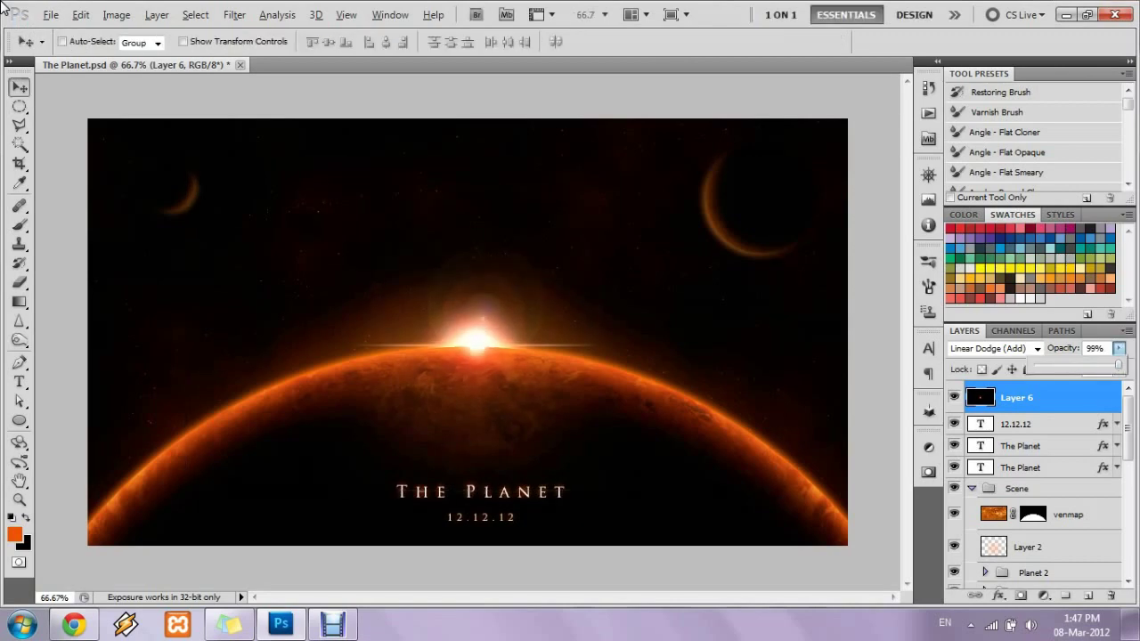
pyautogui.moveTo(1117, 365); pyautogui.dragTo(1103, 365)
# - Save the artwork as a JPEG
pyautogui.hotkey('alt', 'f')
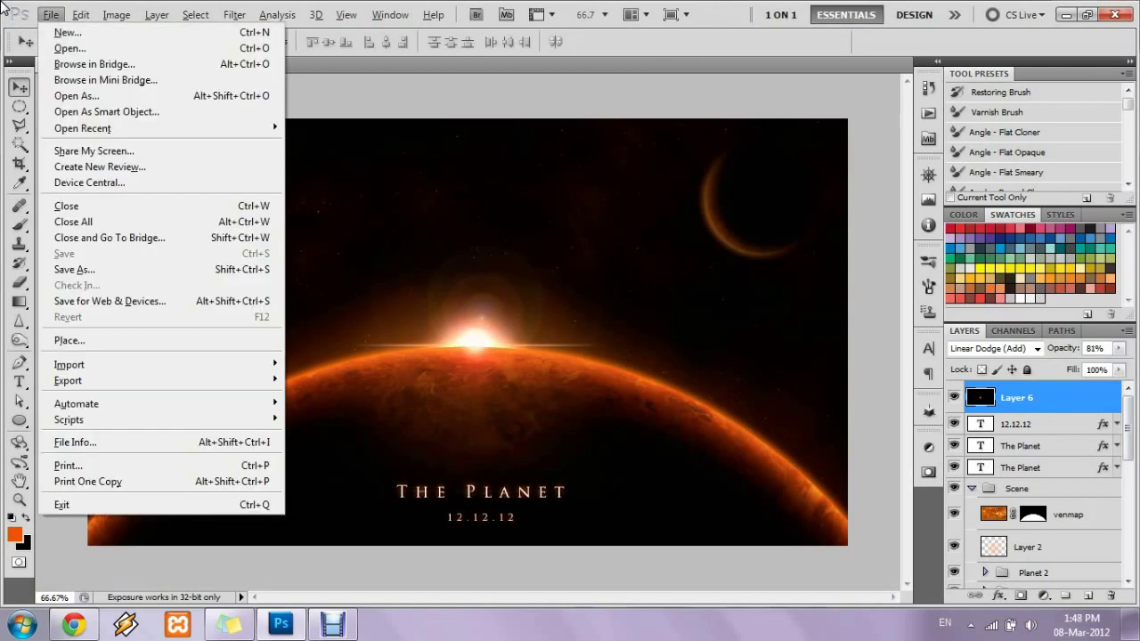
pyautogui.press('a')
pyautogui.press('Return')
pyautogui.press('Return')
pyautogui.press('Return')
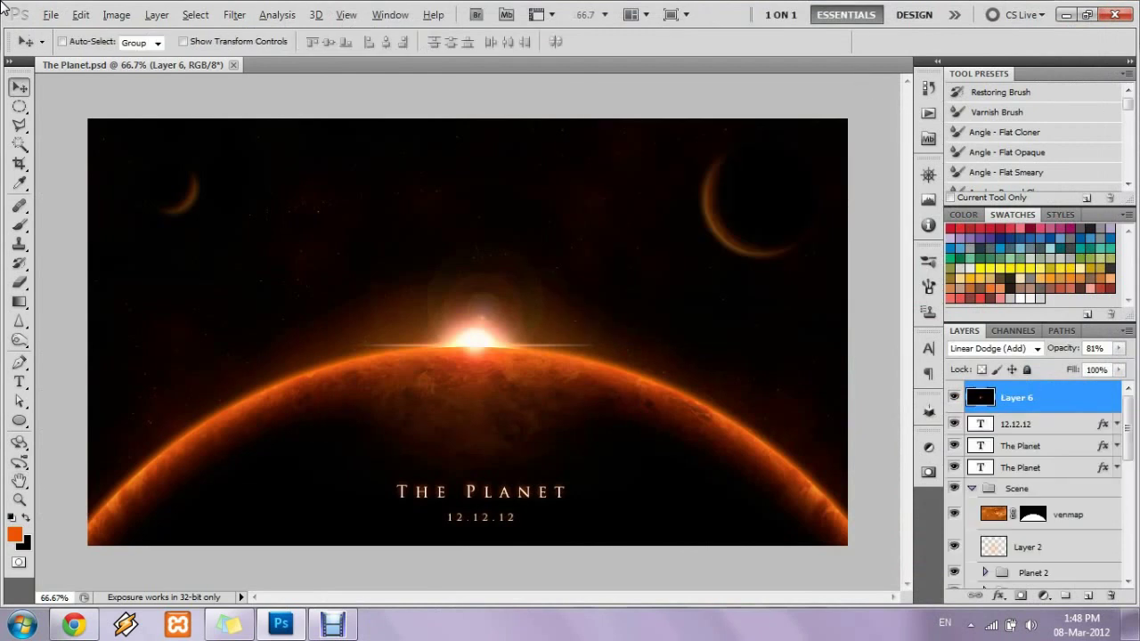